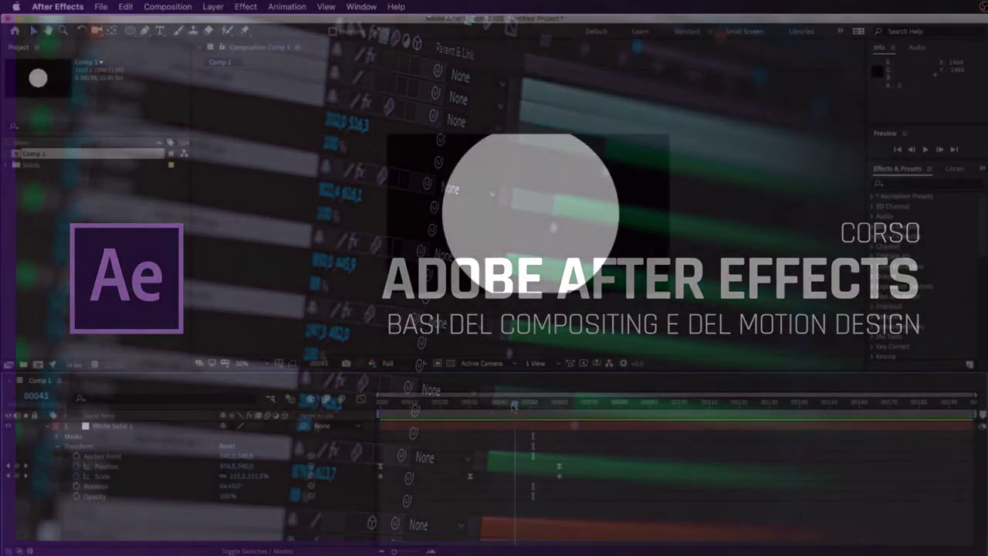
# Preview the circle animation, then deselect the layer and return the time to frame 00000
pyautogui.press('space')
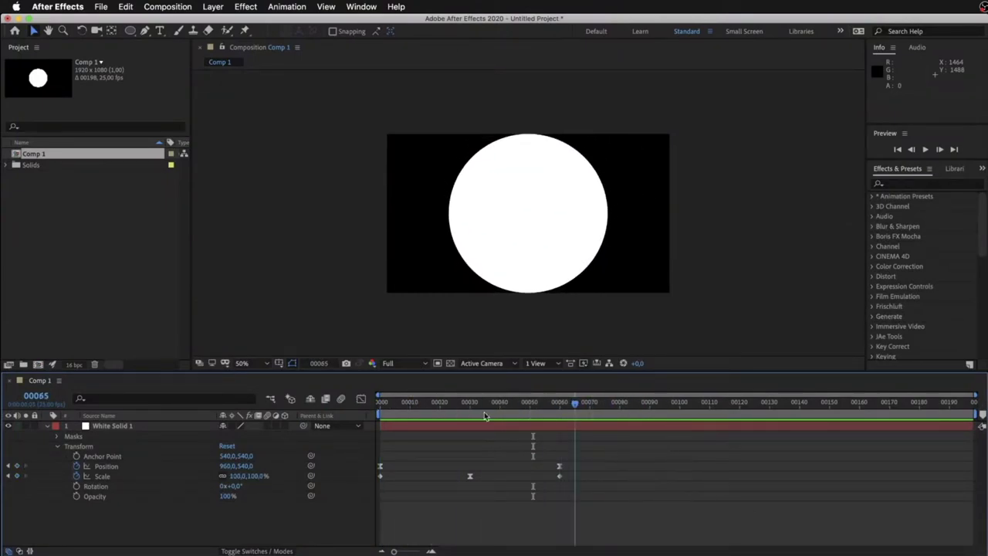
pyautogui.press('space')
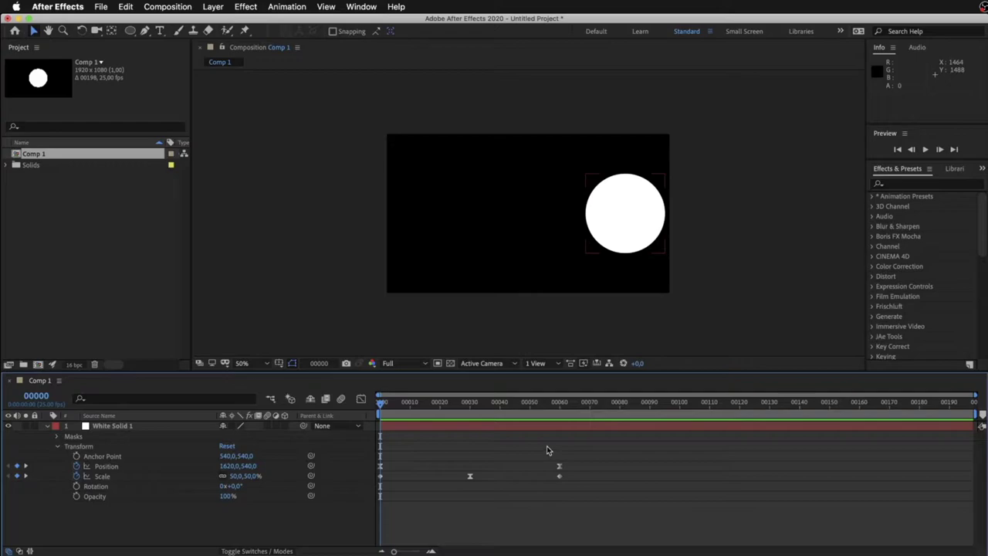
pyautogui.click(543, 448)
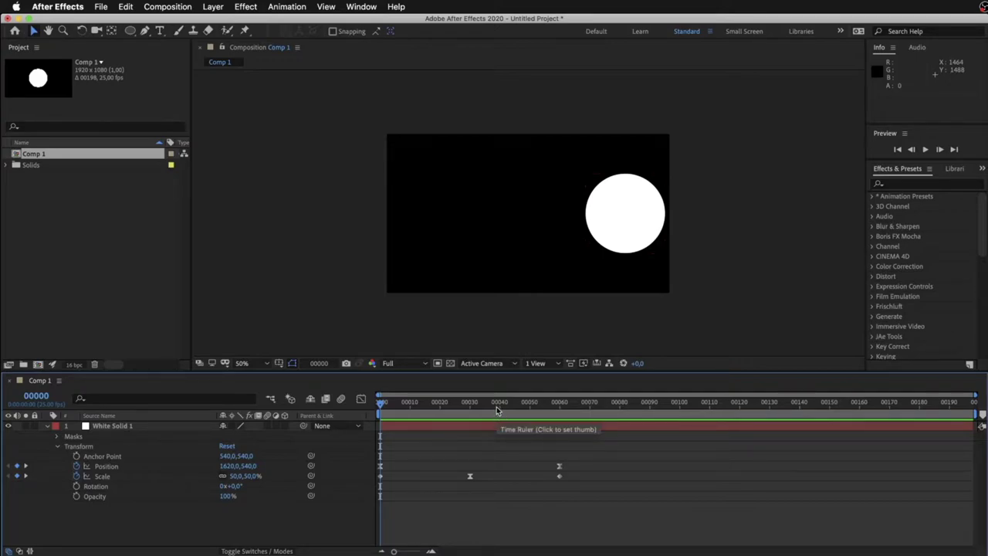
pyautogui.moveTo(497, 410); pyautogui.dragTo(378, 405)
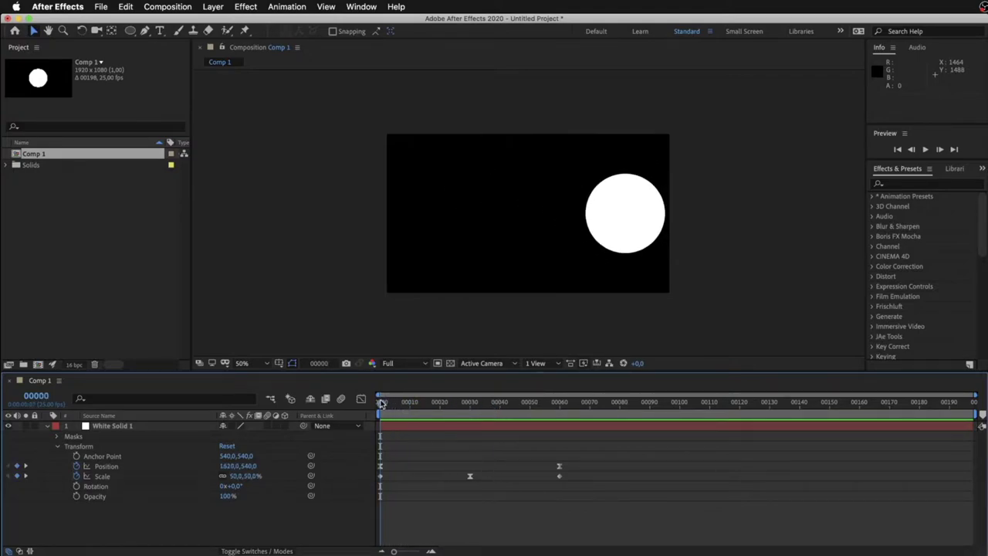
# Select Comp 1 and add it to the Render Queue from the Composition menu
pyautogui.click(42, 157)
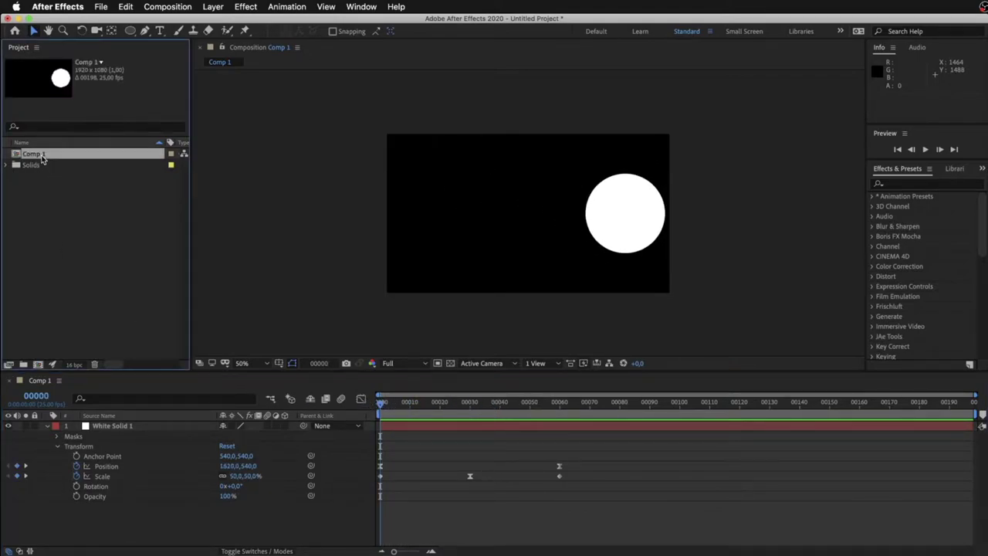
pyautogui.click(167, 7)
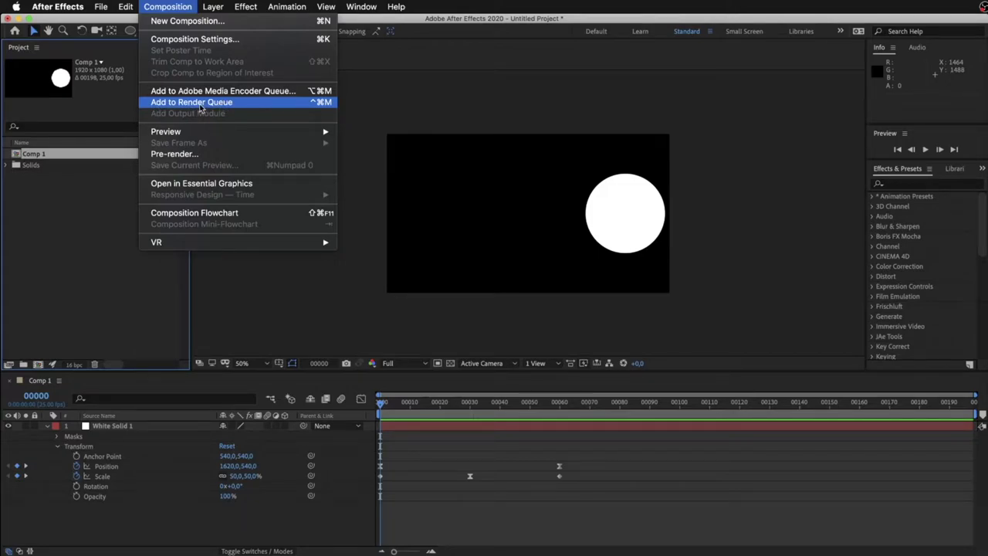
pyautogui.click(215, 104)
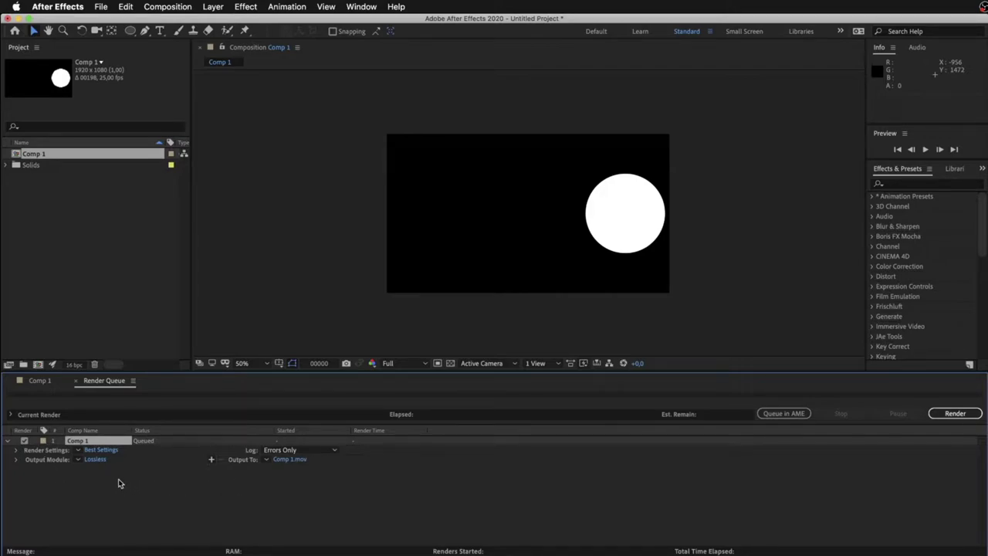
# Expand Comp 1's Render Settings and Output Module details in the Render Queue, then scroll back up
pyautogui.click(15, 450)
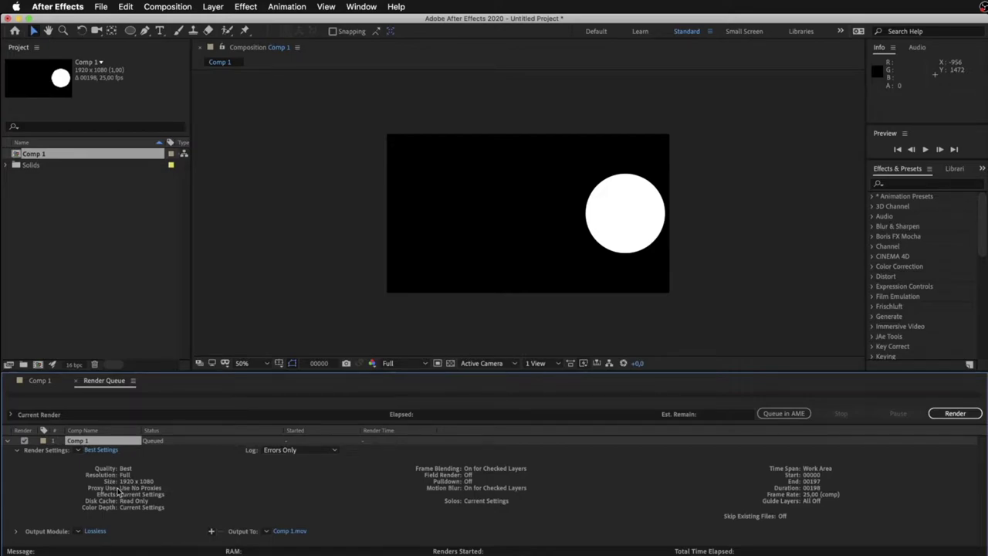
pyautogui.click(16, 531)
pyautogui.scroll(1, 189, 488)
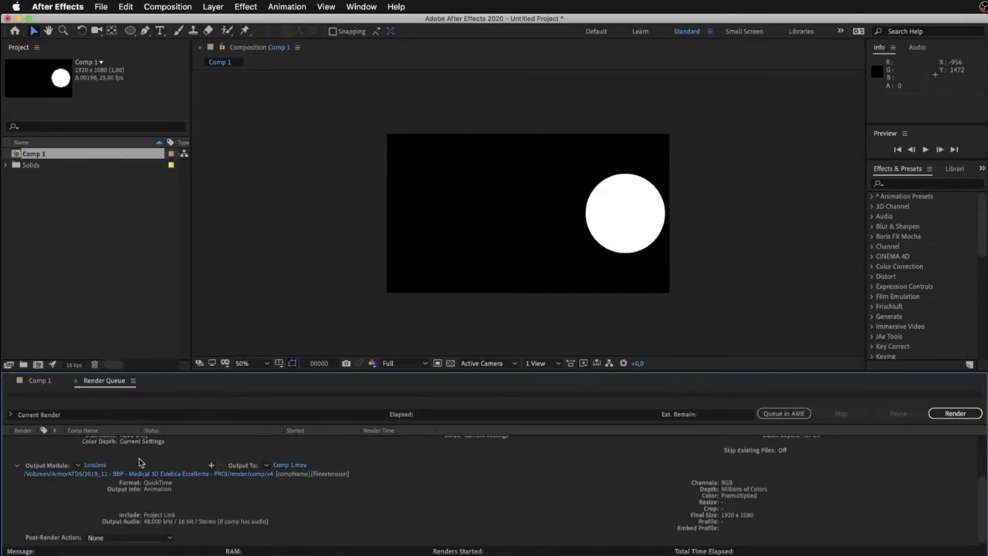
pyautogui.scroll(2, 336, 489)
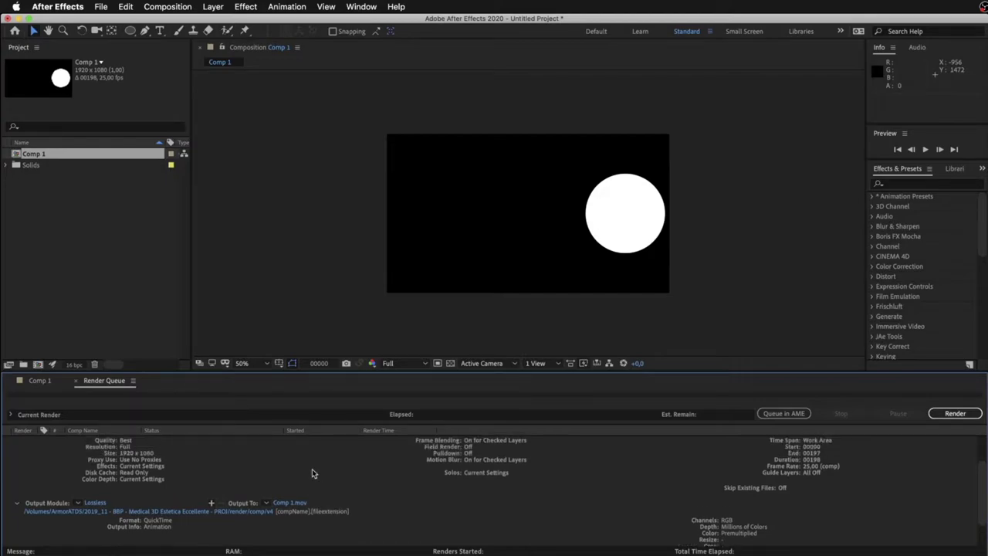
pyautogui.scroll(5, 312, 468)
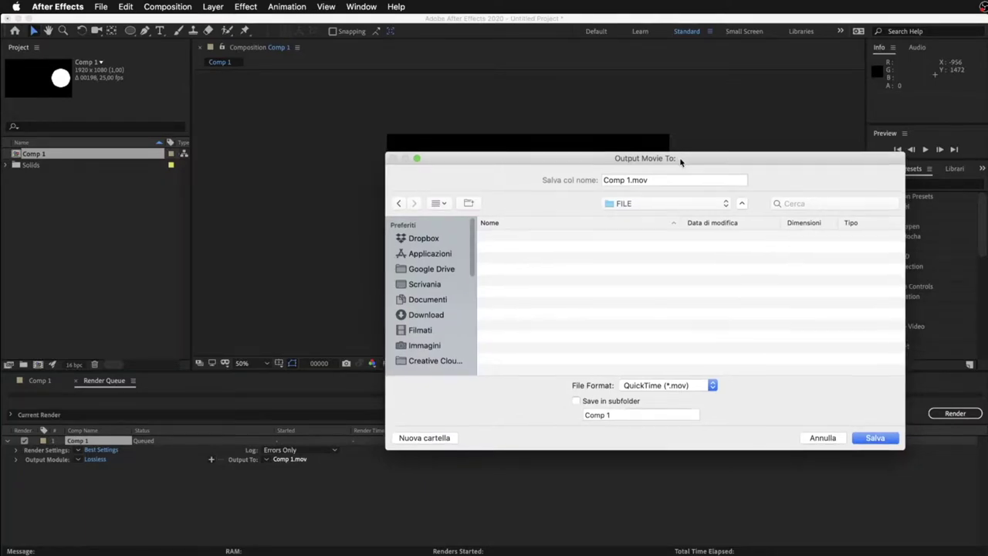
# Rename the output file to 'prova 1', keep QuickTime (*.mov) format, and save it
pyautogui.moveTo(683, 160); pyautogui.dragTo(622, 139)
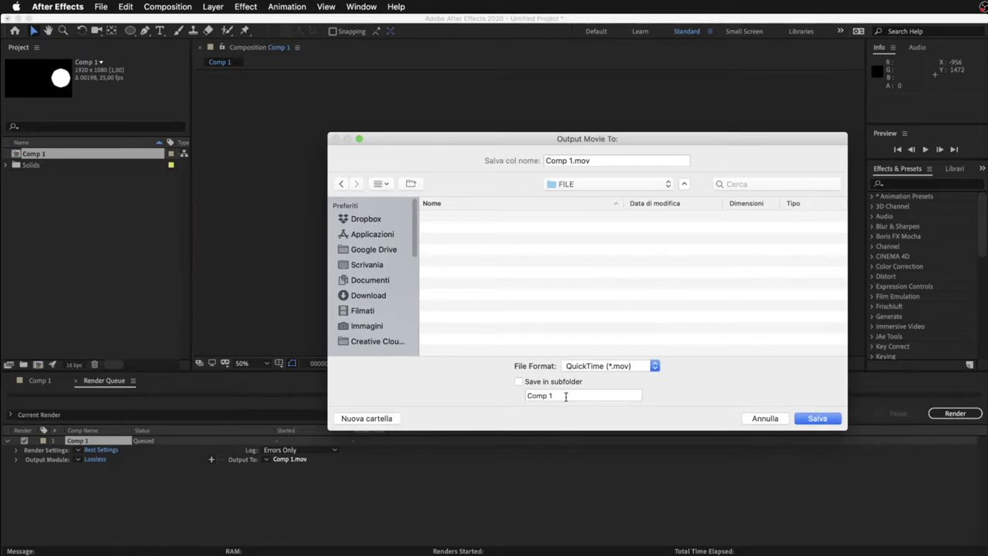
pyautogui.click(572, 160)
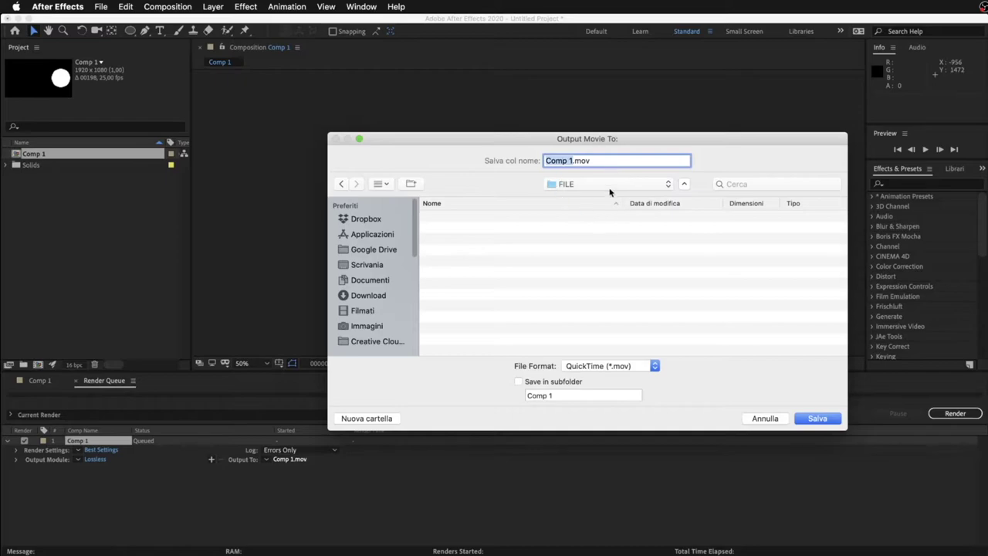
pyautogui.write('prova')
pyautogui.write(' 1')
pyautogui.click(637, 368)
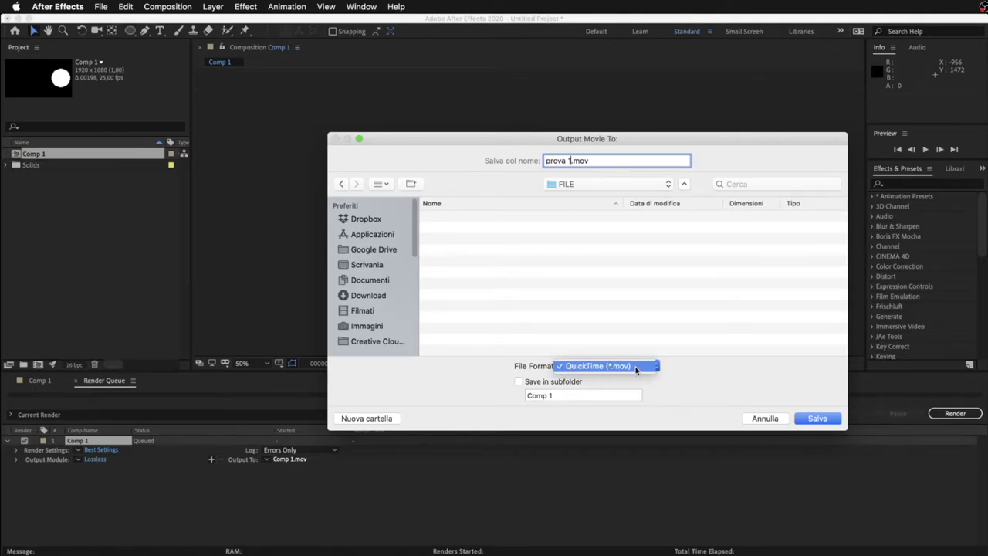
pyautogui.click(636, 367)
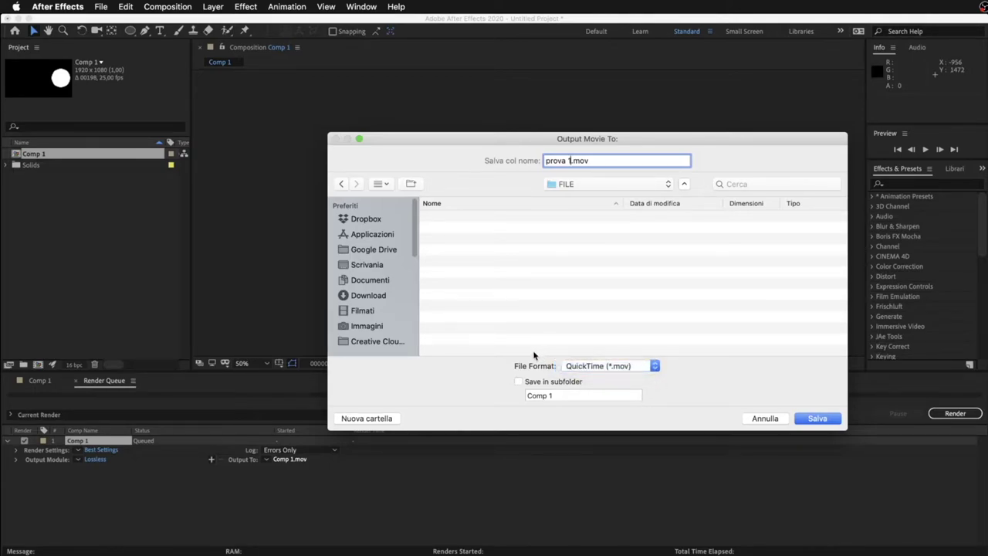
pyautogui.click(651, 366)
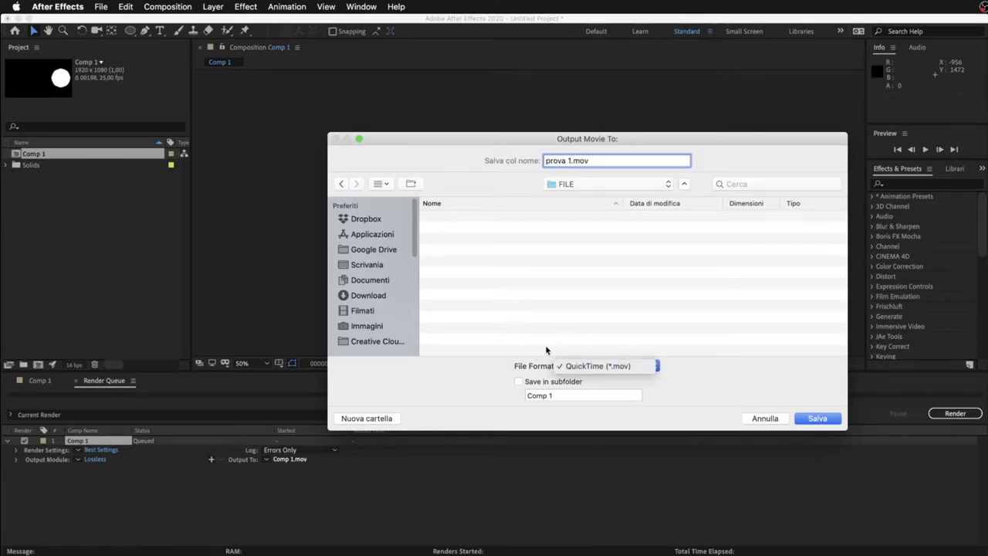
pyautogui.click(593, 367)
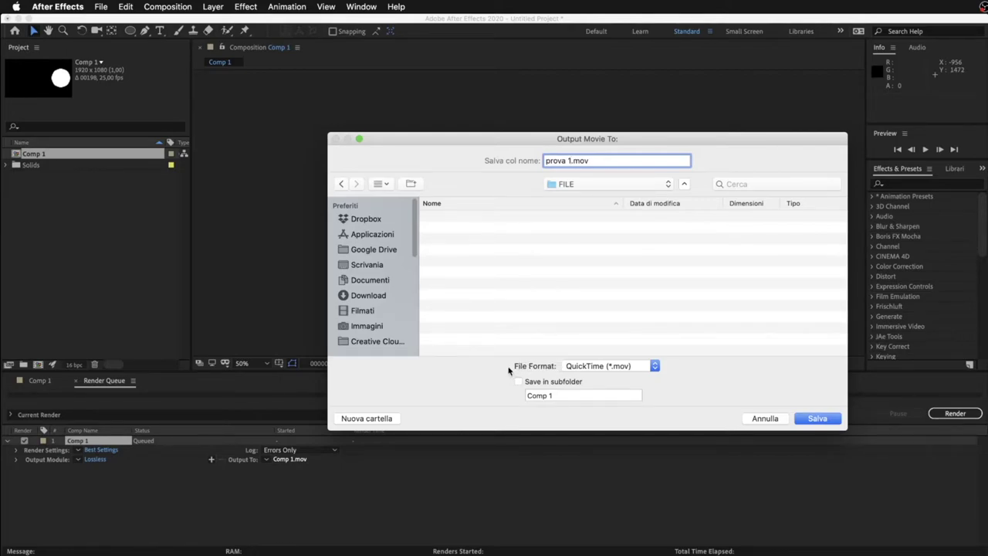
pyautogui.click(575, 396)
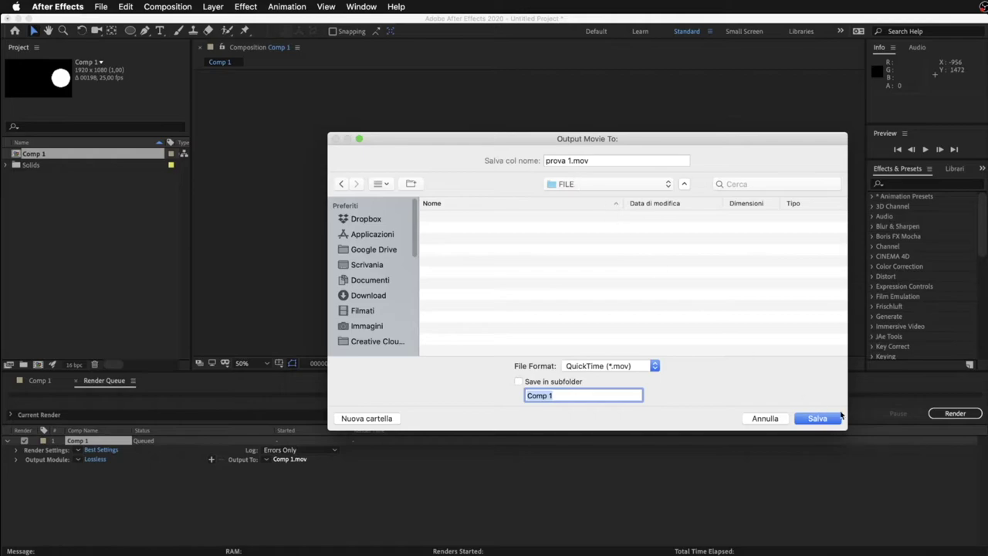
pyautogui.click(832, 419)
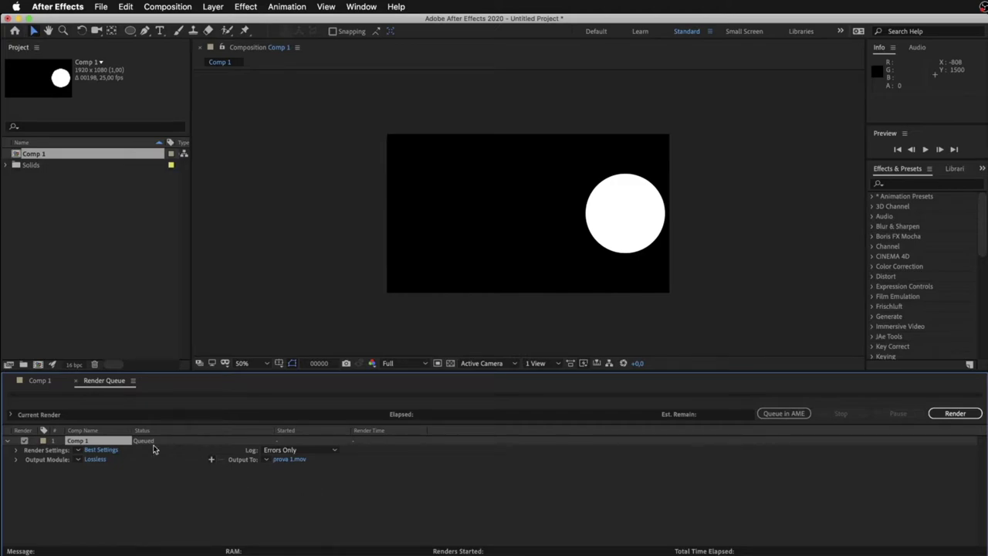
# Leave the render settings preset unchanged and open the Best Settings Render Settings dialog
pyautogui.click(80, 451)
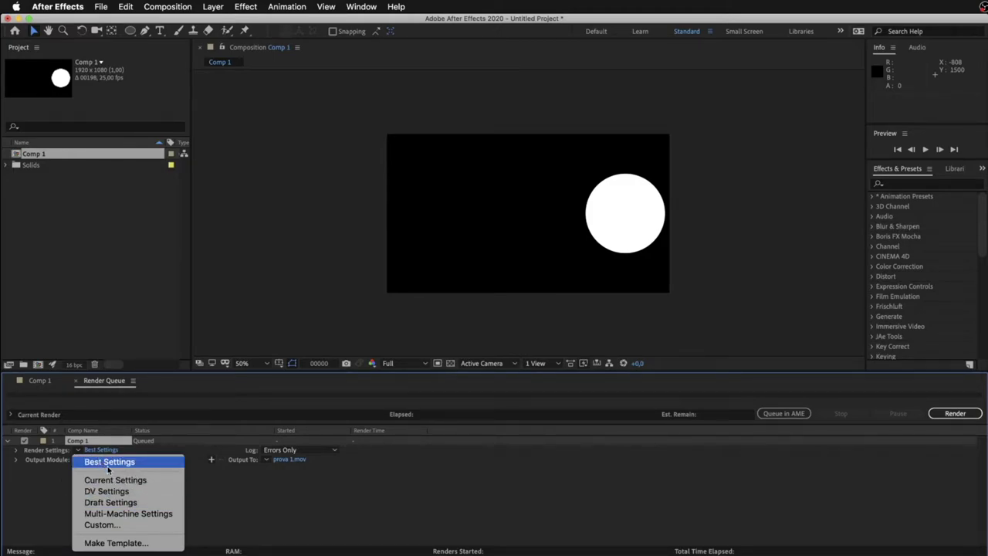
pyautogui.click(271, 519)
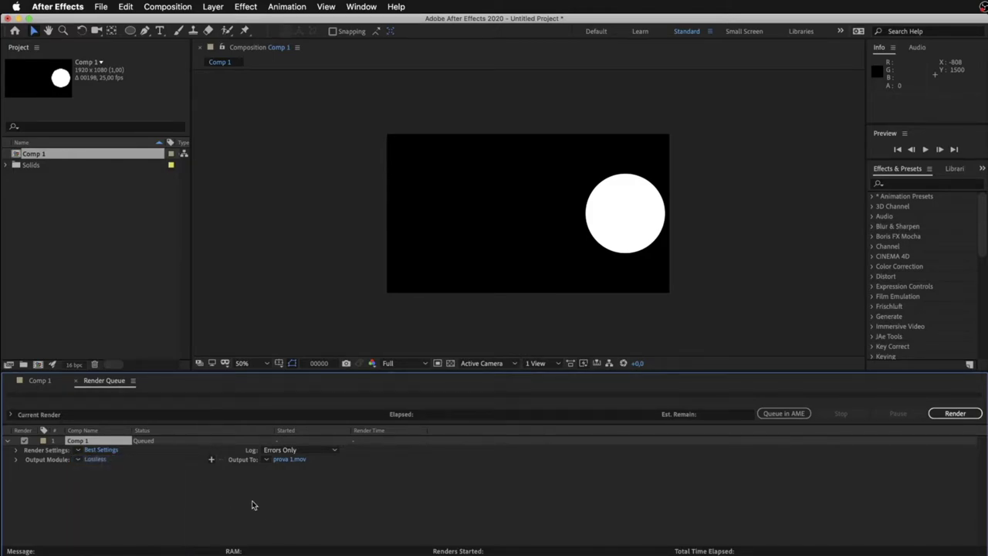
pyautogui.click(96, 451)
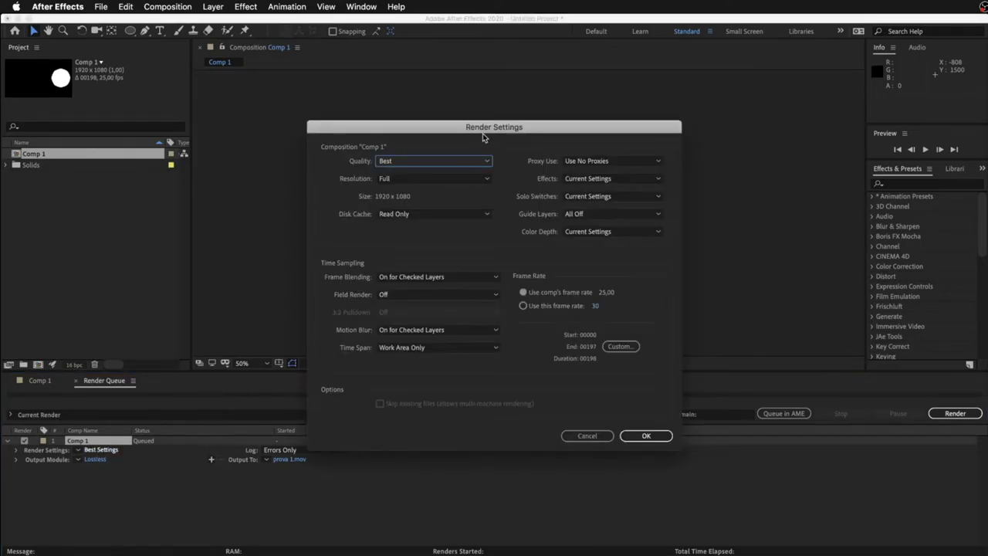
pyautogui.moveTo(483, 132); pyautogui.dragTo(429, 135)
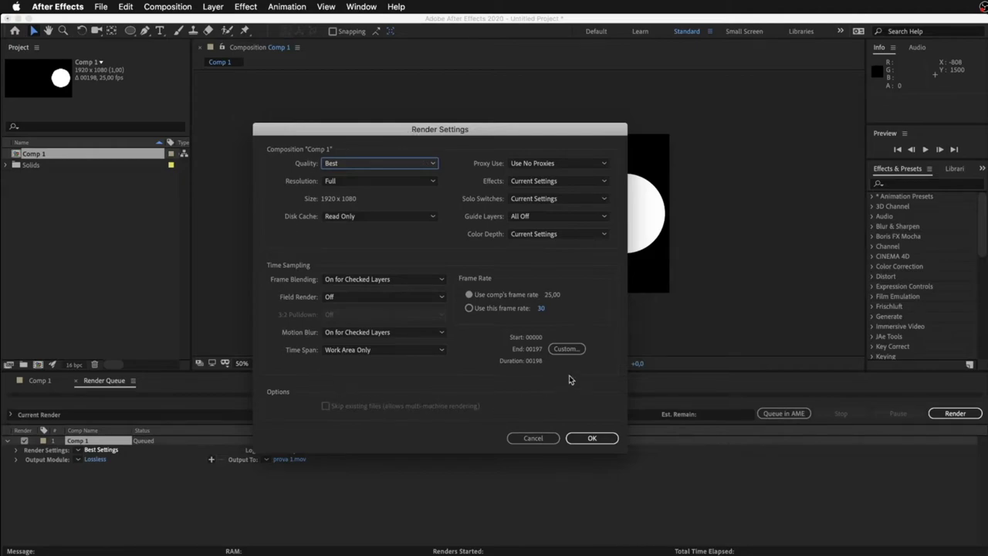
pyautogui.click(331, 166)
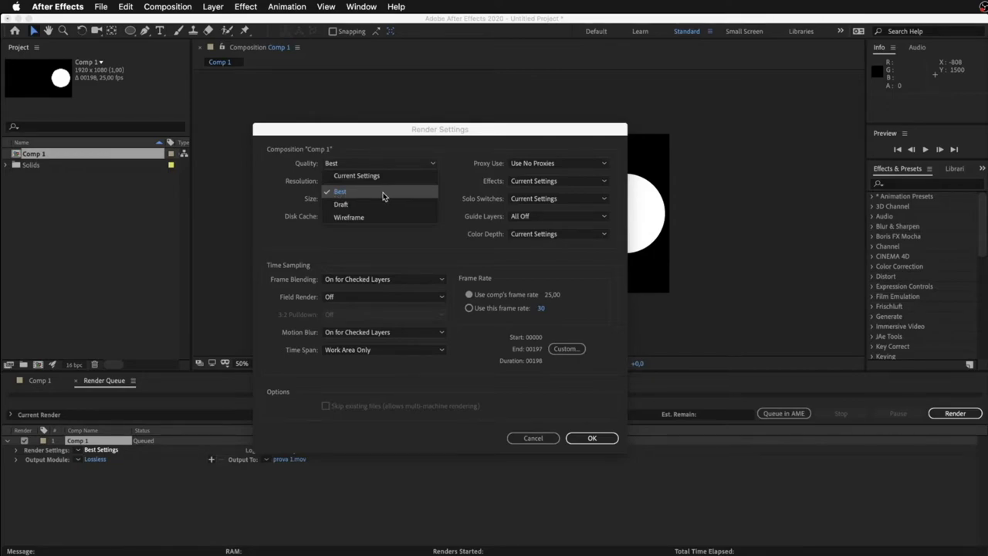
pyautogui.click(383, 193)
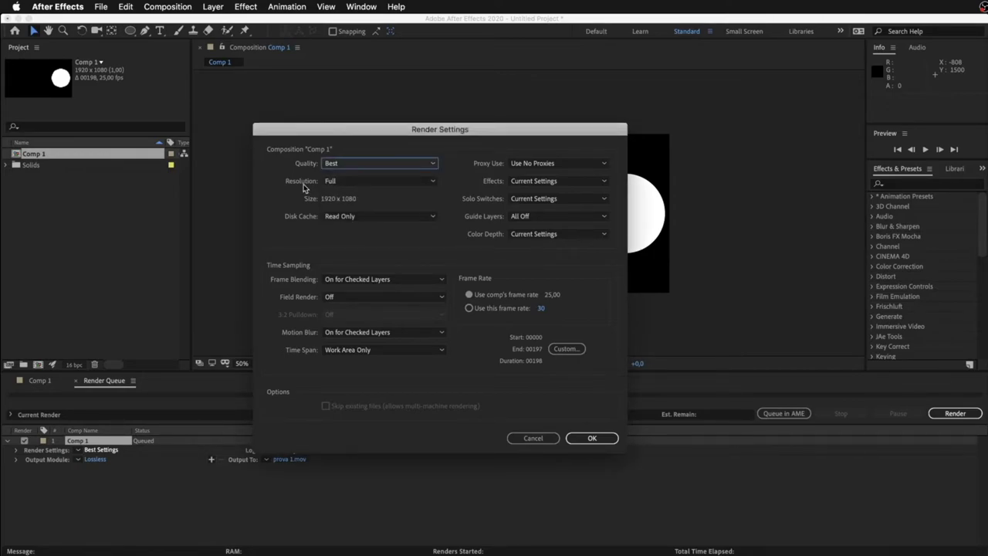
pyautogui.click(359, 185)
pyautogui.click(360, 183)
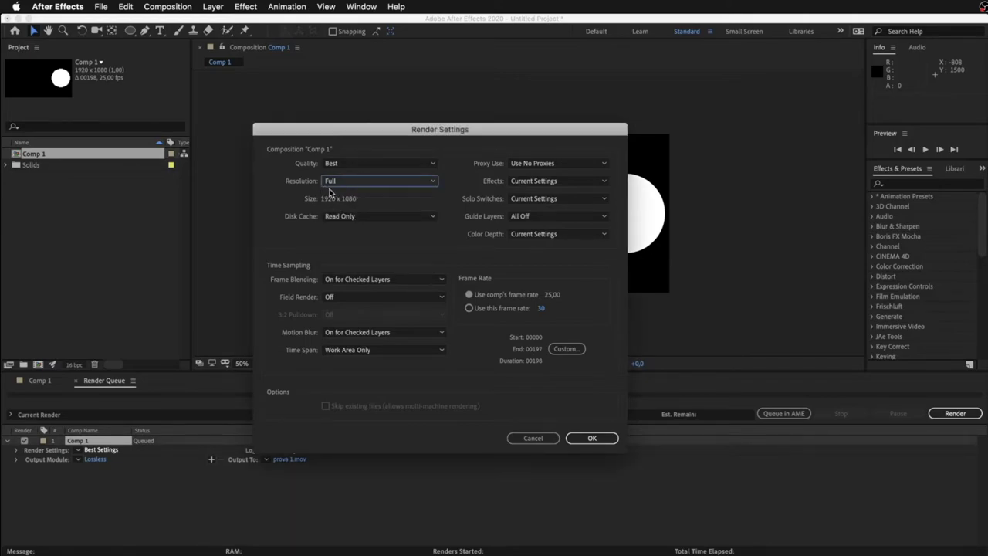
pyautogui.click(352, 183)
pyautogui.click(352, 222)
pyautogui.click(390, 184)
pyautogui.click(363, 209)
pyautogui.click(571, 164)
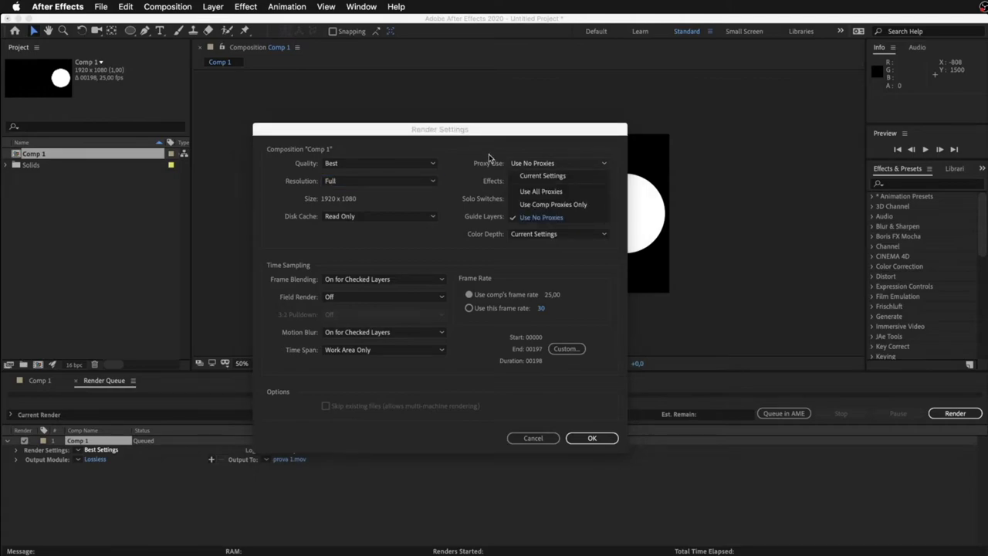
pyautogui.click(470, 177)
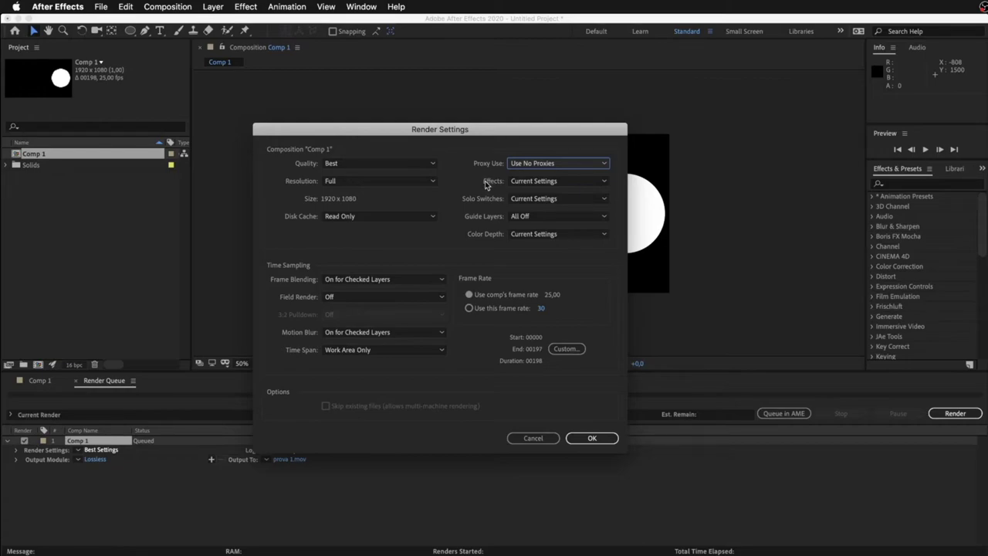
# Keep Use No Proxies, Current Settings for effects, and Work Area Only time span
pyautogui.click(545, 167)
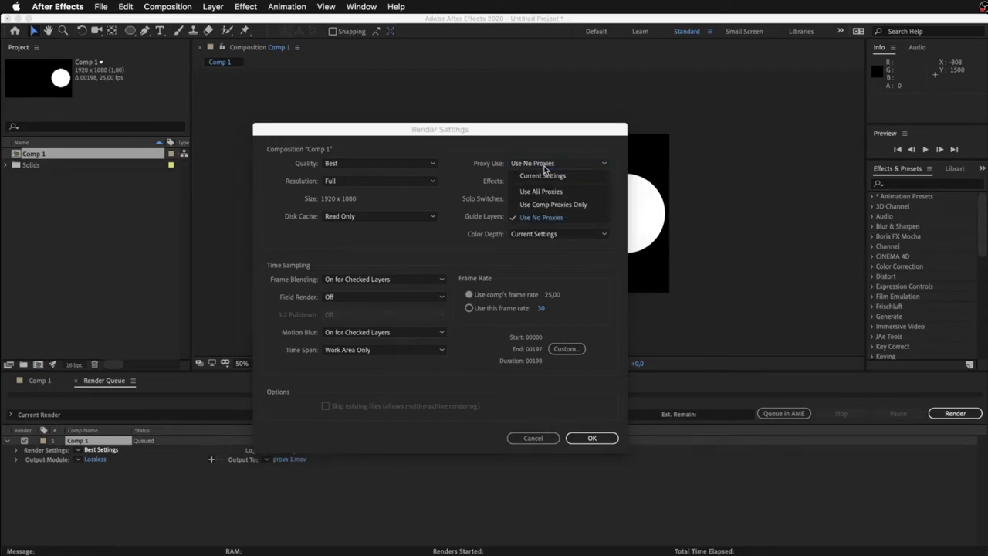
pyautogui.click(545, 165)
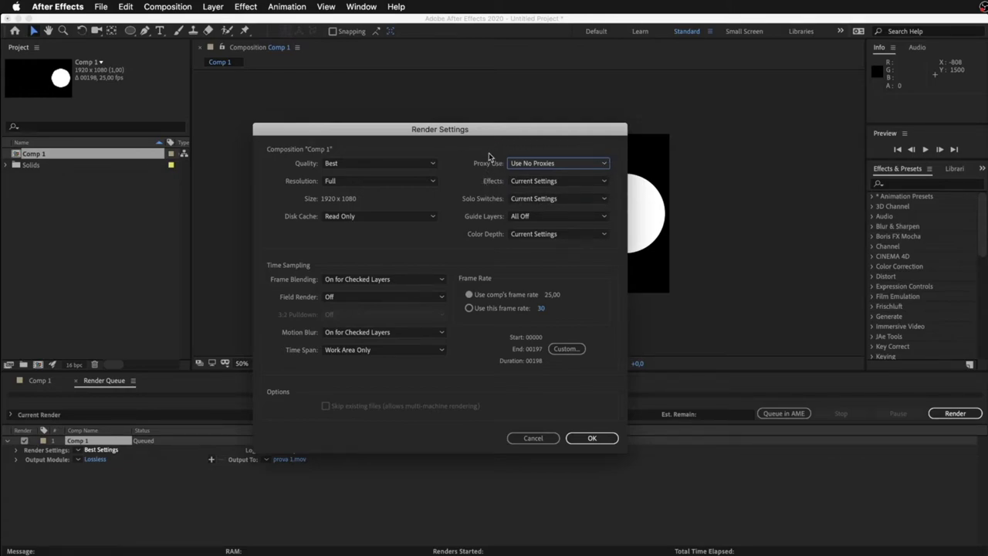
pyautogui.click(556, 181)
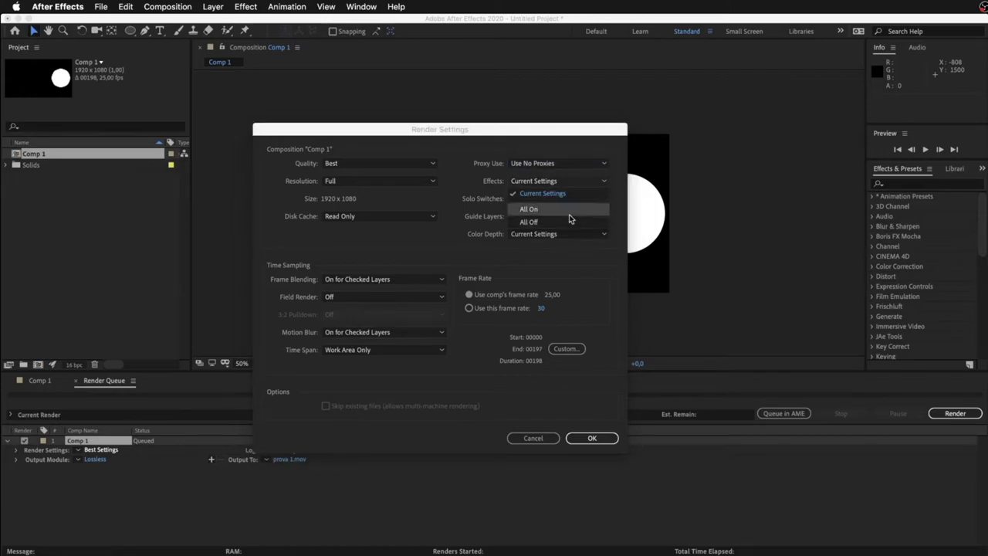
pyautogui.click(540, 193)
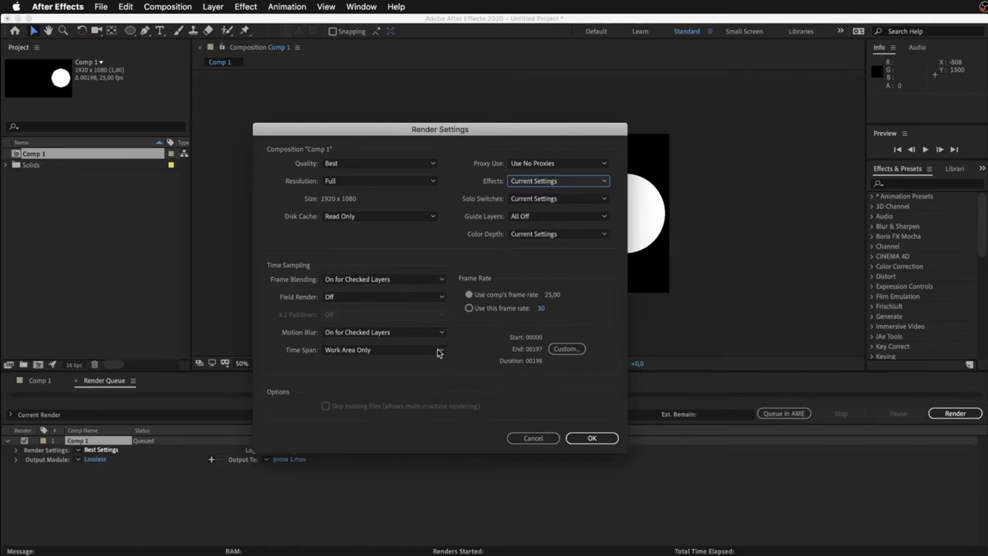
pyautogui.click(439, 353)
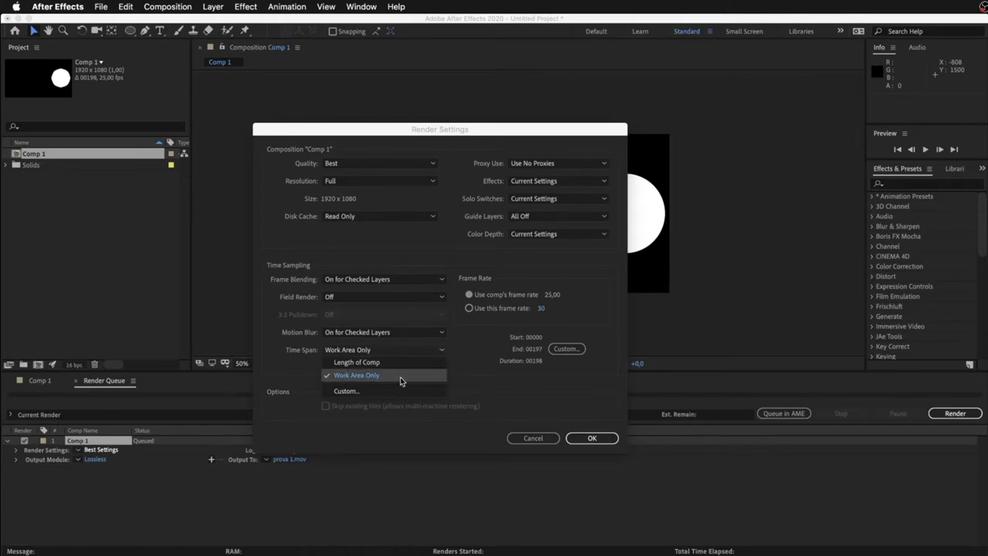
pyautogui.click(401, 380)
# Confirm the render settings, end Comp 1's work area at frame 60, and return to the Render Queue
pyautogui.click(590, 437)
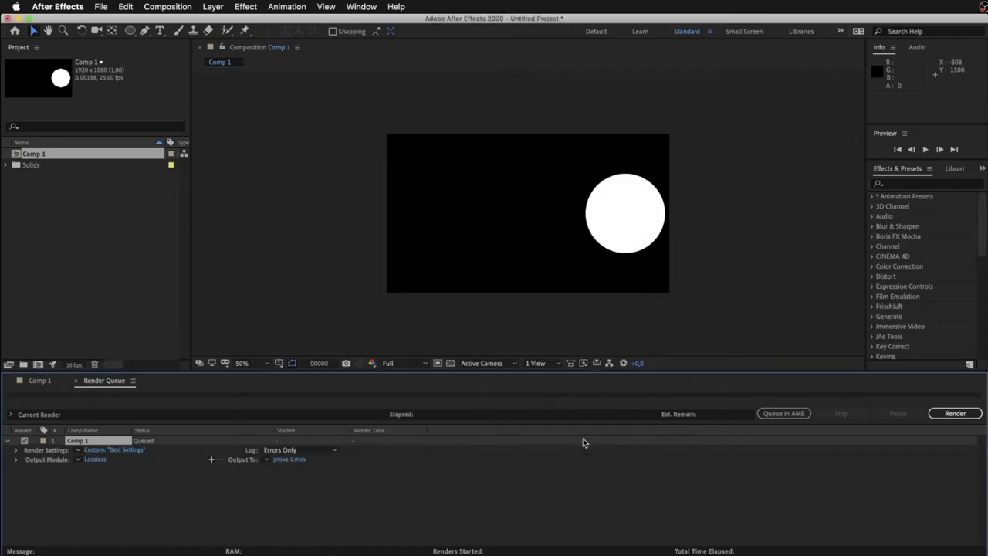
pyautogui.click(40, 381)
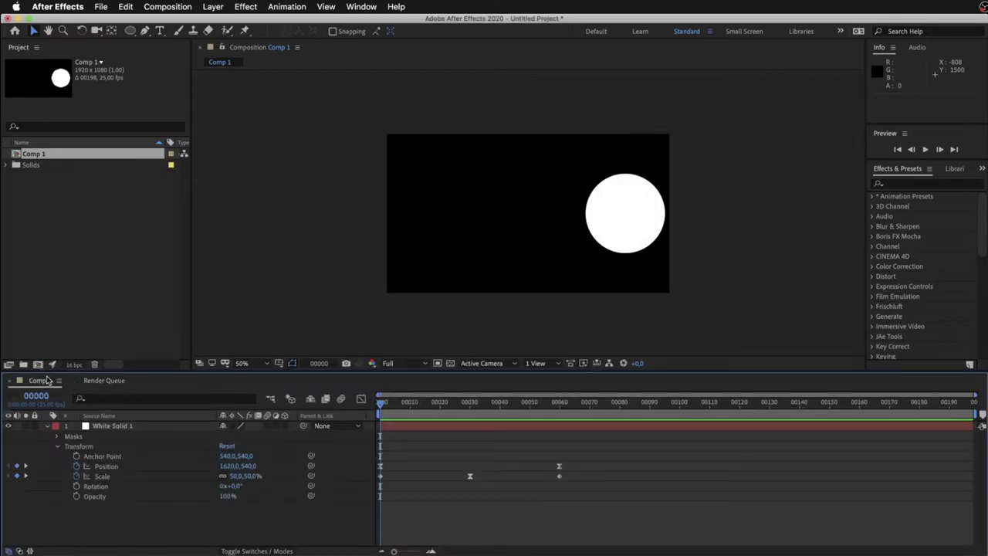
pyautogui.click(585, 429)
pyautogui.click(583, 424)
pyautogui.moveTo(973, 417); pyautogui.dragTo(562, 407)
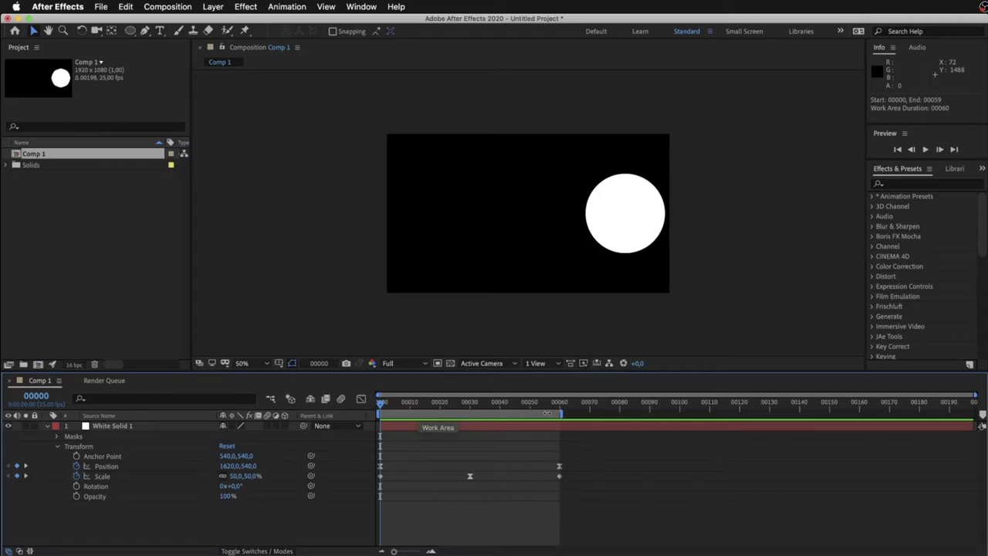
pyautogui.click(394, 426)
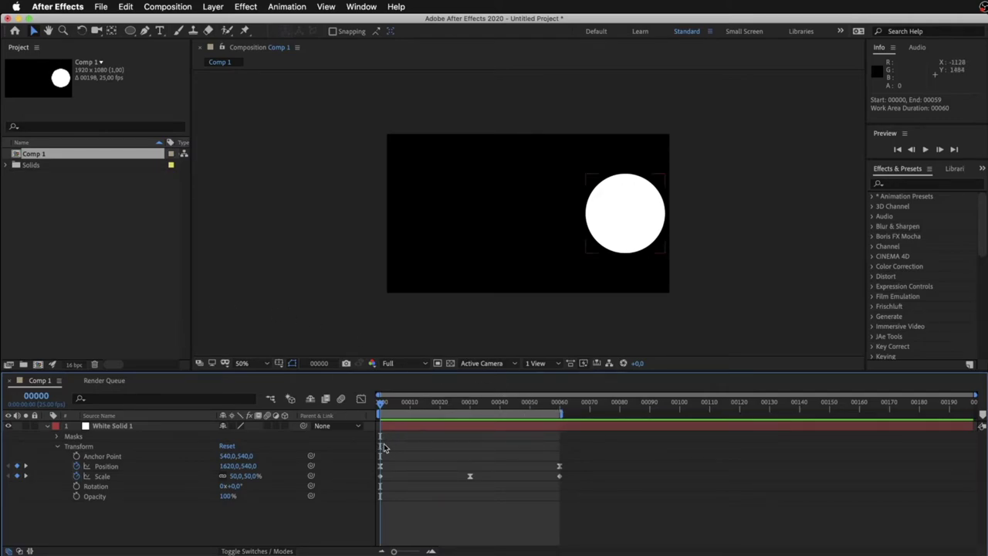
pyautogui.click(594, 444)
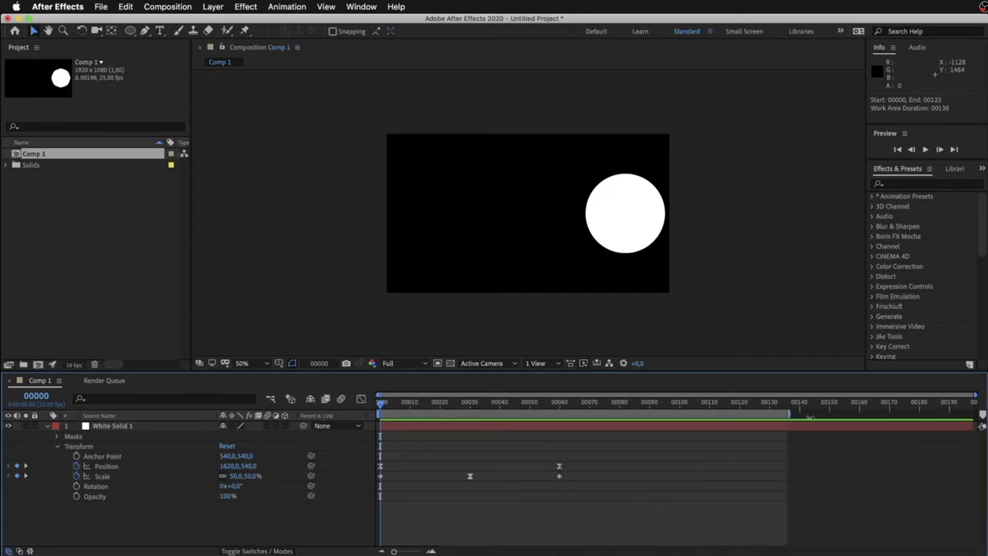
pyautogui.moveTo(565, 415)
pyautogui.mouseDown()
pyautogui.moveTo(977, 415)
pyautogui.moveTo(565, 417)
pyautogui.mouseUp()
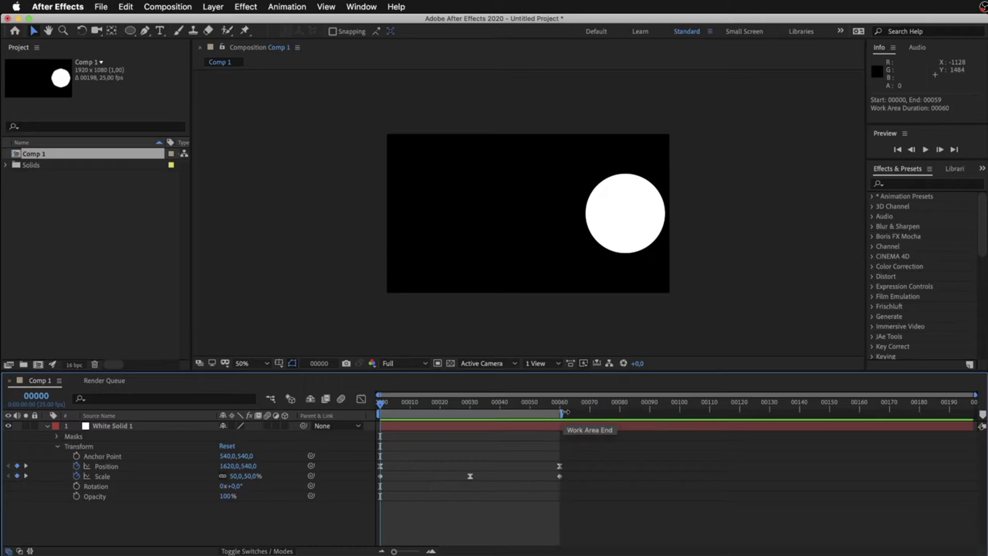
pyautogui.hotkey('ctrl', 'm')
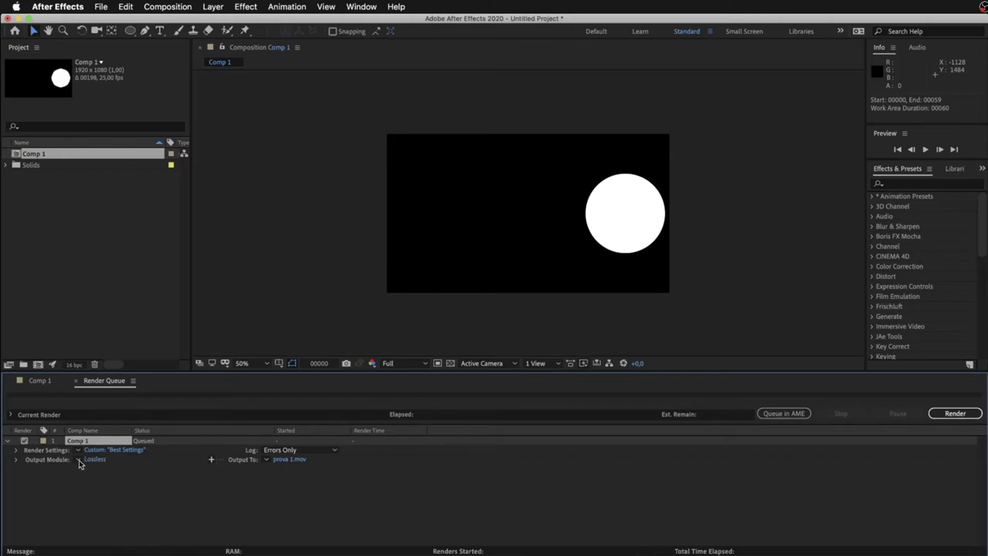
pyautogui.click(79, 460)
pyautogui.click(79, 462)
pyautogui.click(79, 461)
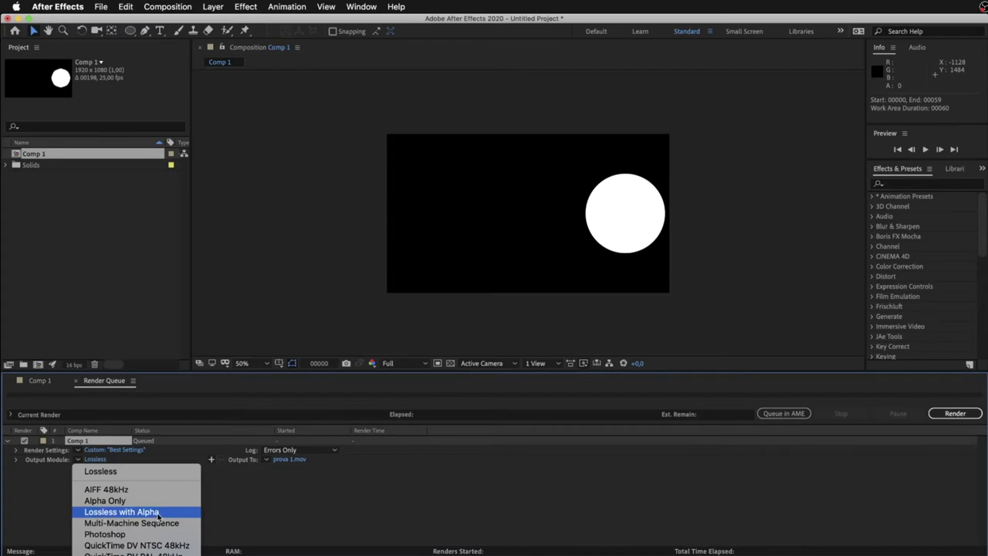
pyautogui.click(260, 504)
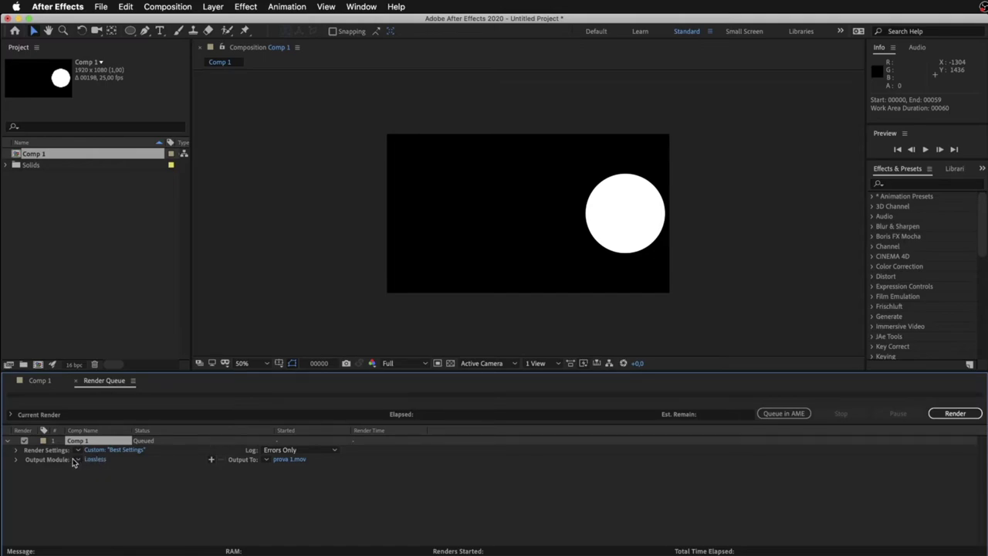
pyautogui.click(78, 461)
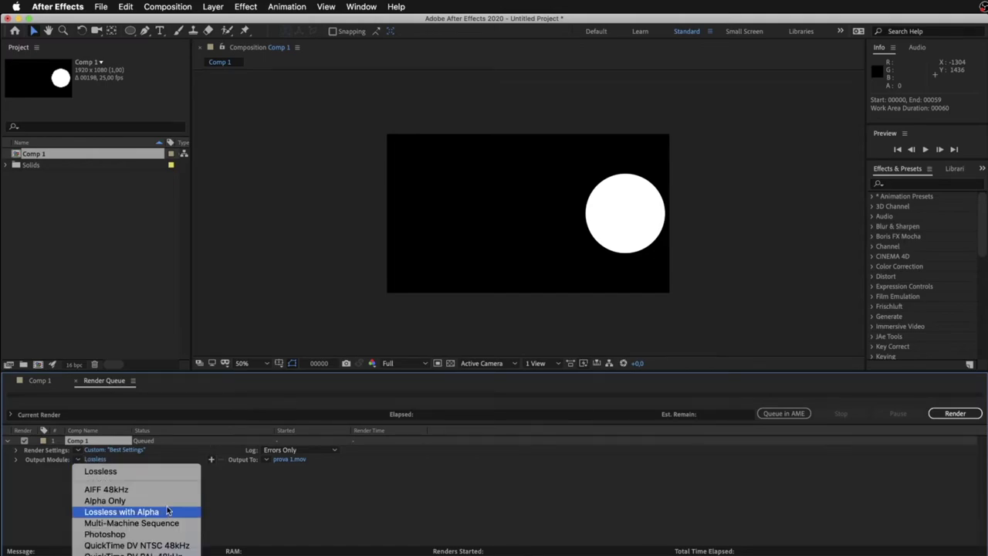
pyautogui.click(105, 513)
pyautogui.click(152, 516)
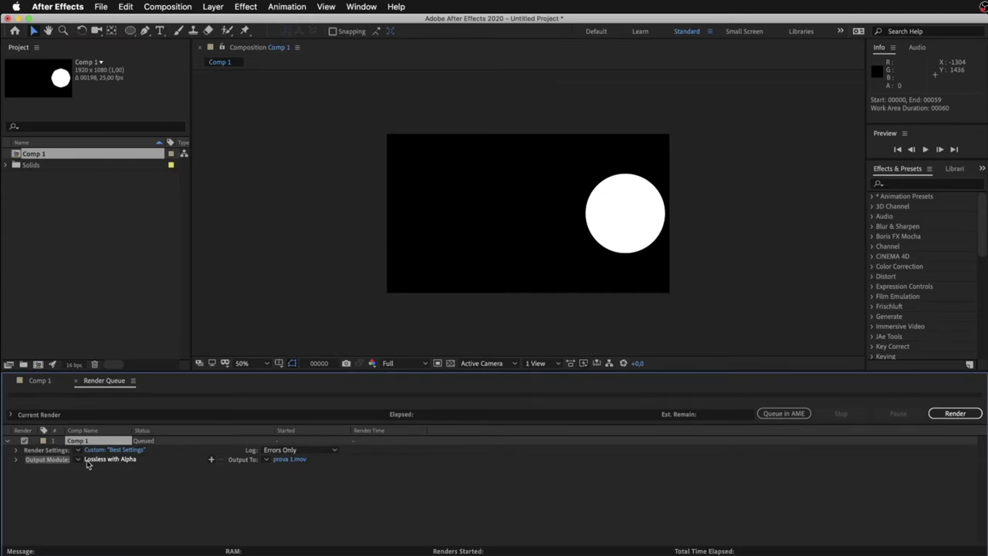
pyautogui.click(78, 460)
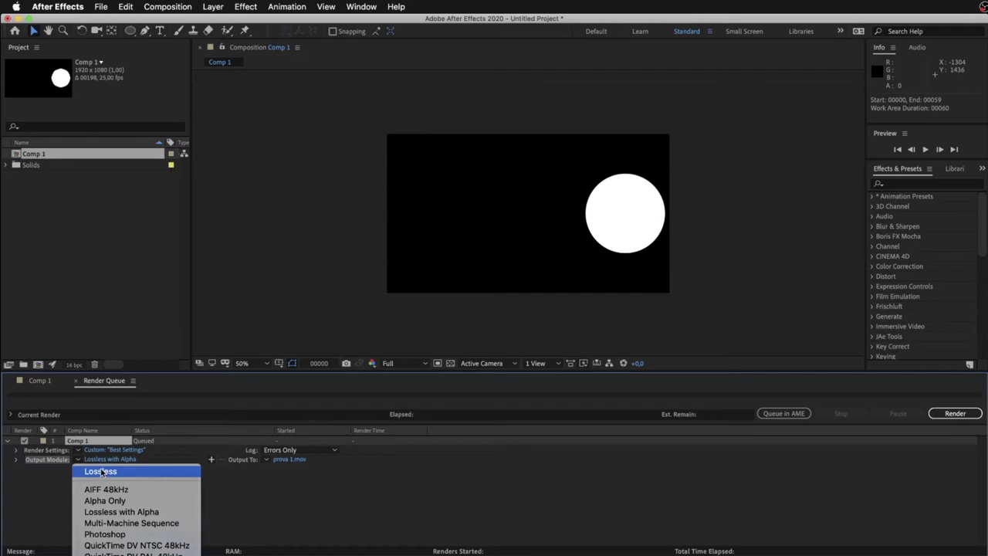
pyautogui.click(101, 471)
# Change the Lossless output module's format to PNG Sequence
pyautogui.click(99, 459)
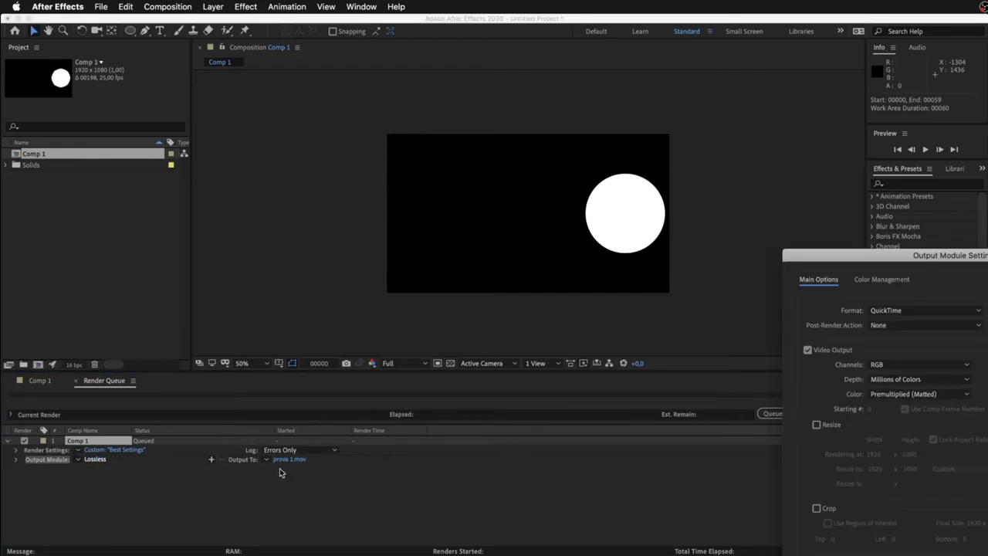
pyautogui.moveTo(871, 256); pyautogui.dragTo(349, 90)
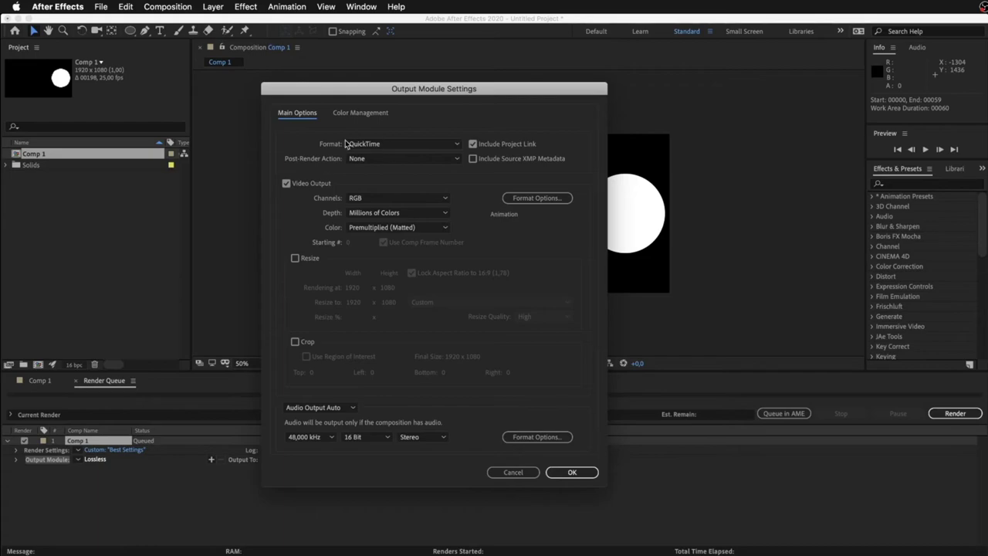
pyautogui.click(401, 146)
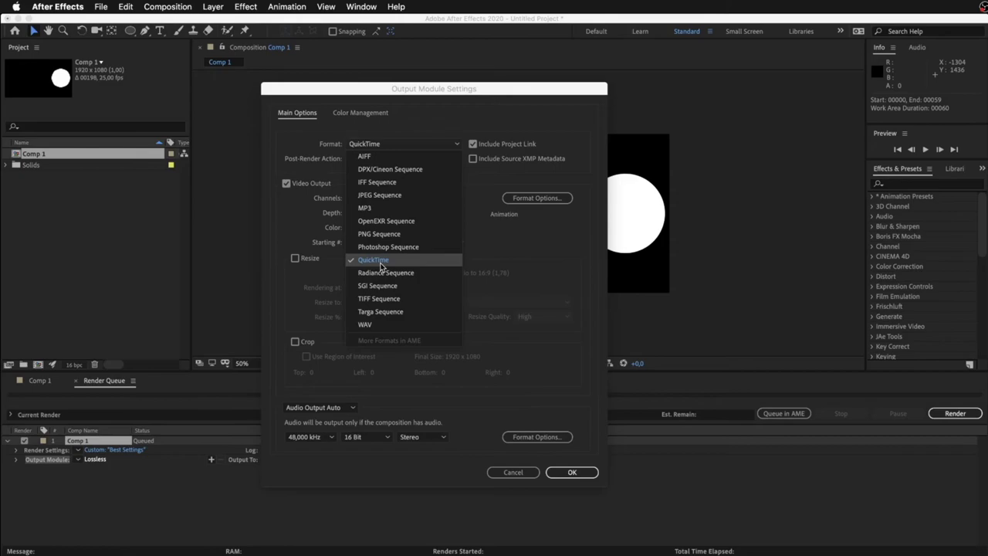
pyautogui.click(385, 234)
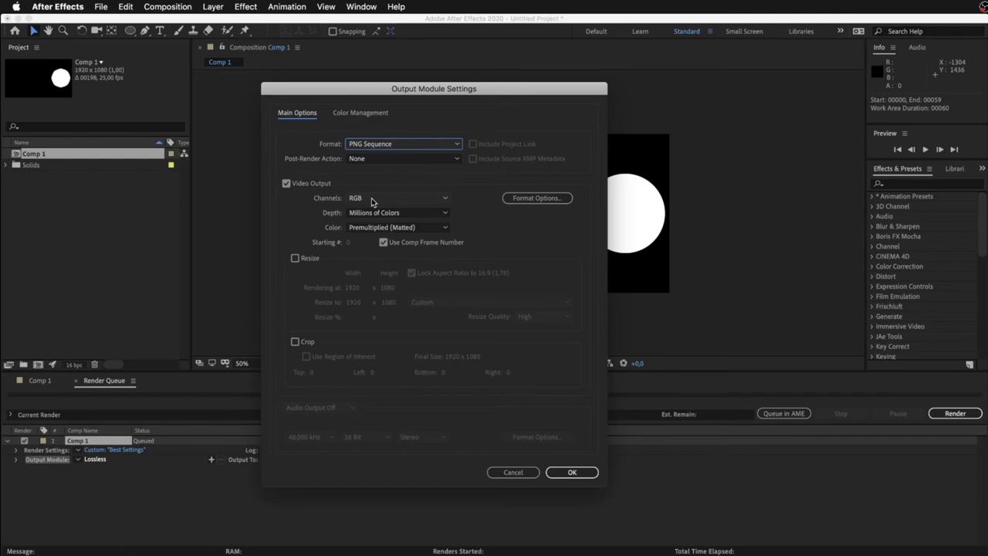
# Set channels to RGB + Alpha and keep the depth at Millions of Colors+
pyautogui.click(372, 197)
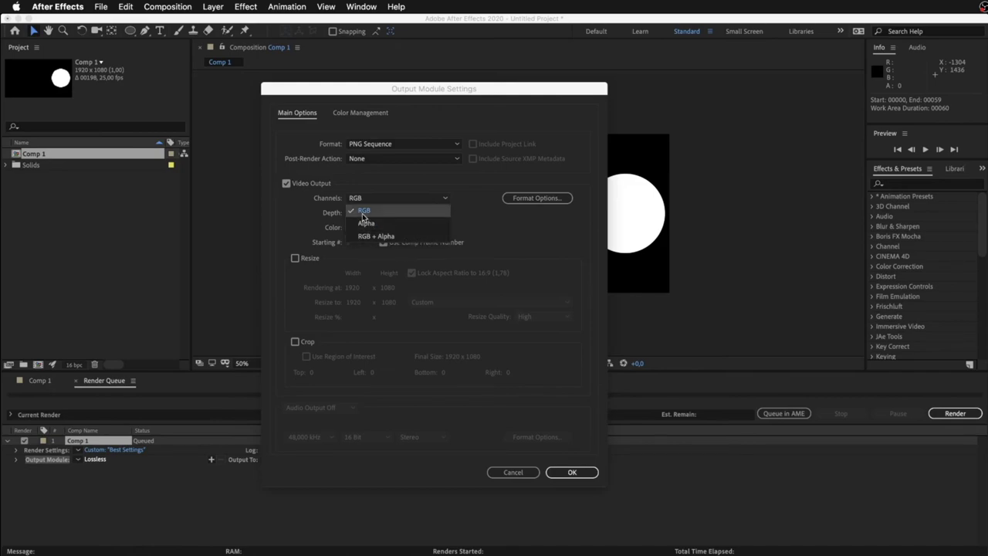
pyautogui.click(360, 236)
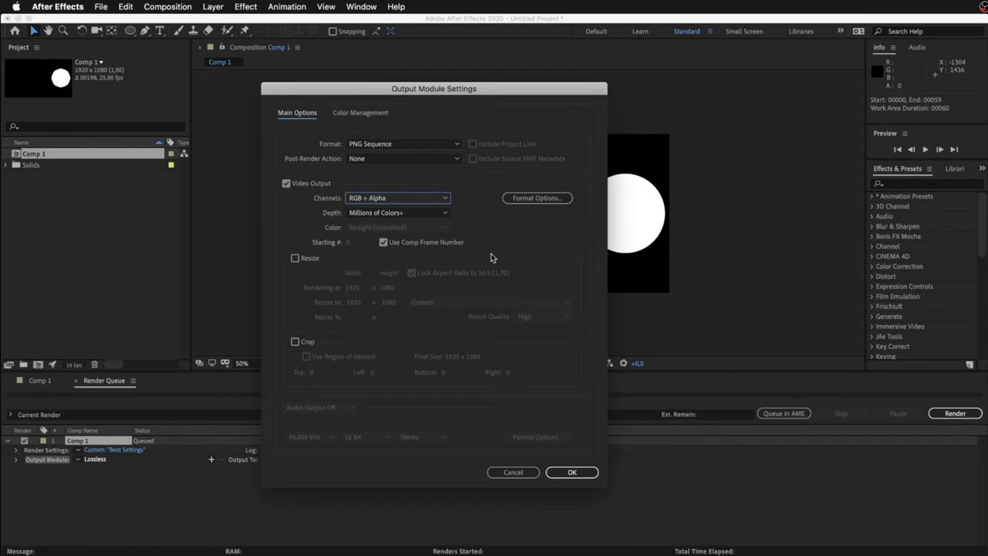
pyautogui.click(407, 212)
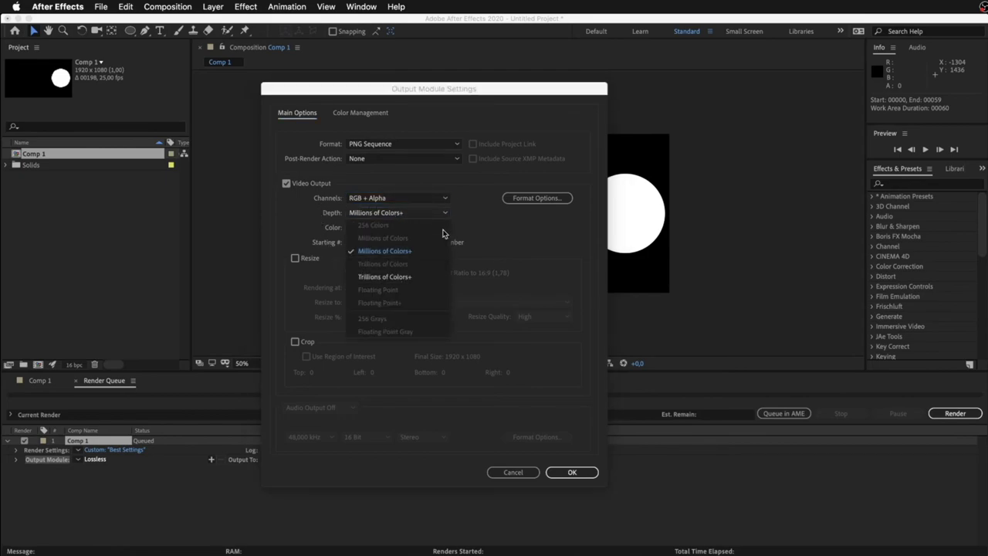
pyautogui.click(462, 214)
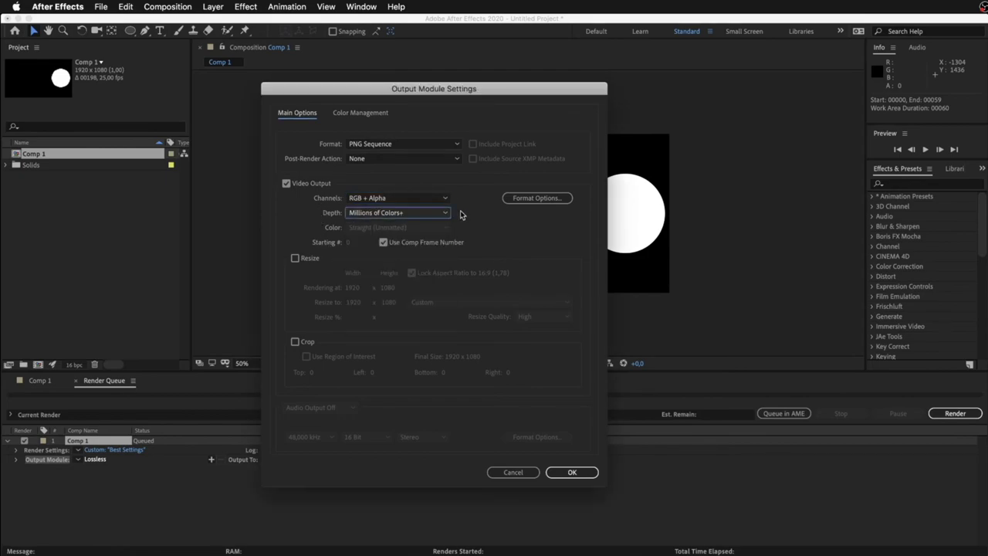
# Review the PNG format options, leaving compression at None, and cancel them
pyautogui.click(545, 202)
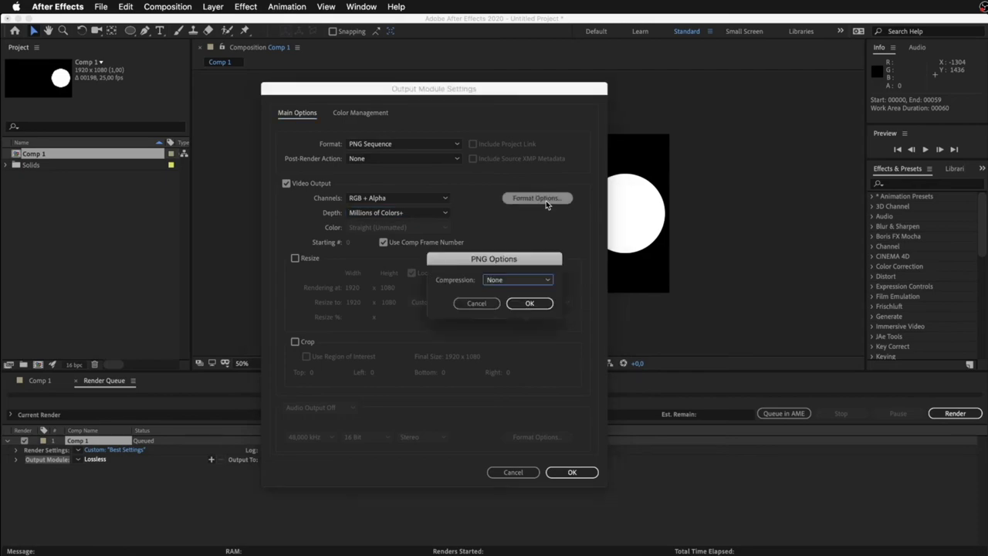
pyautogui.click(514, 280)
pyautogui.click(514, 280)
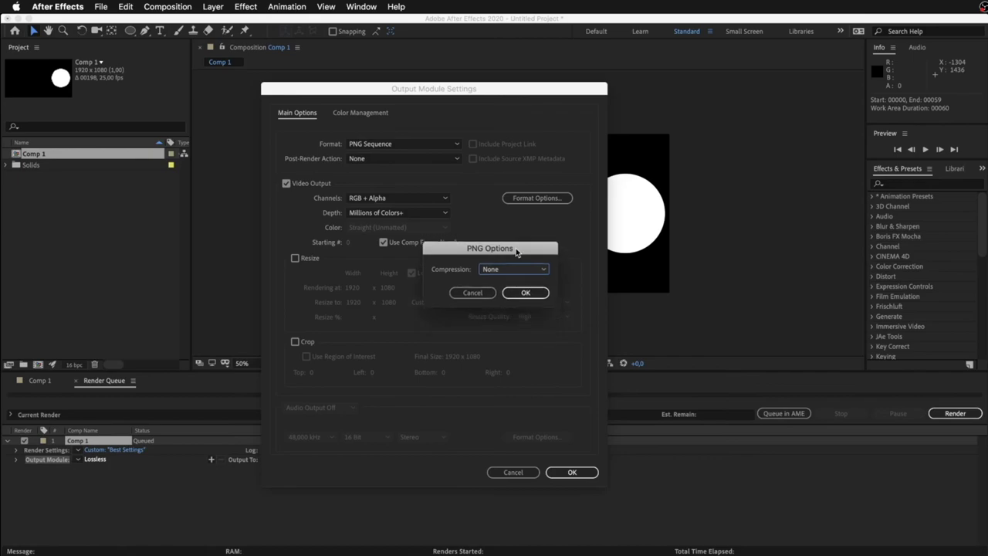
pyautogui.moveTo(518, 259); pyautogui.dragTo(482, 191)
pyautogui.click(487, 217)
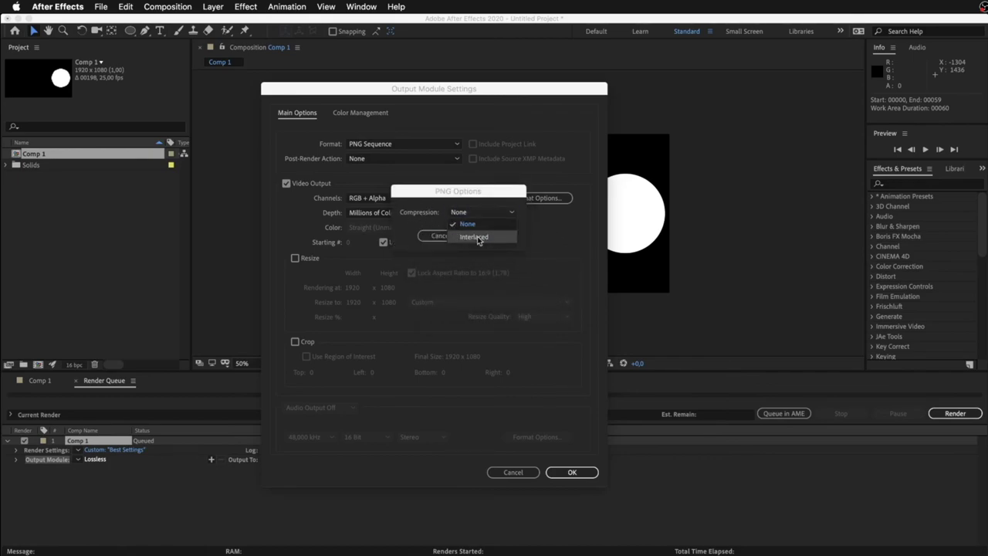
pyautogui.click(412, 217)
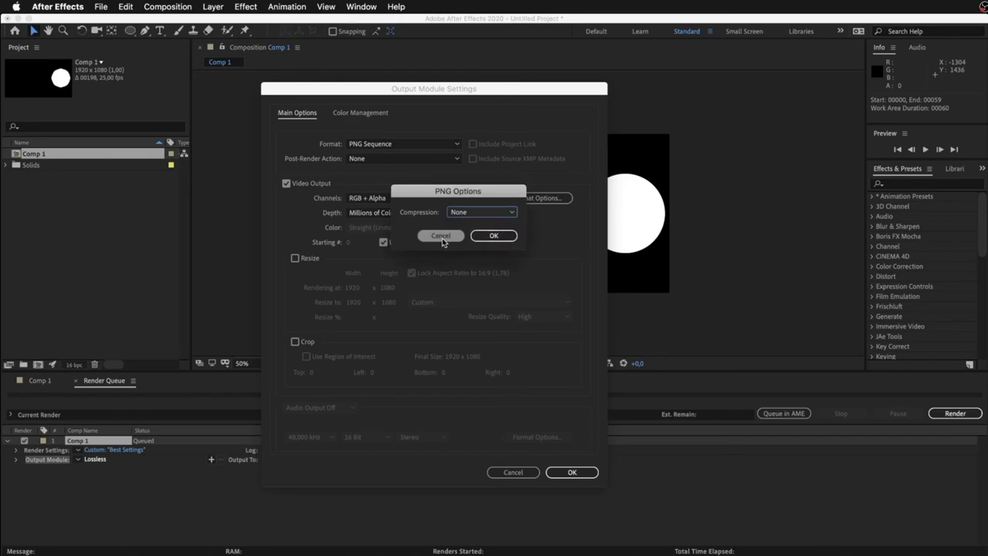
pyautogui.click(442, 240)
pyautogui.click(391, 145)
pyautogui.click(421, 260)
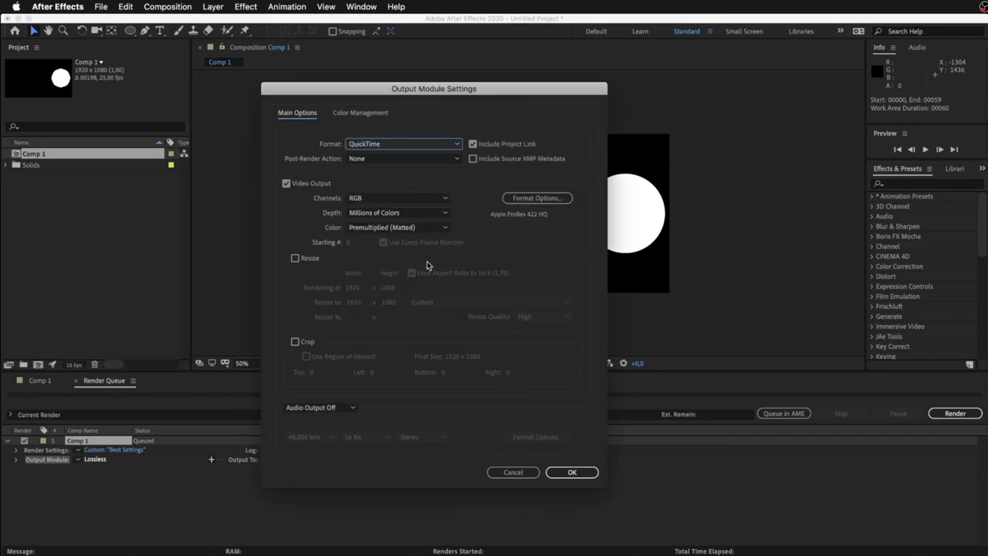
pyautogui.click(538, 197)
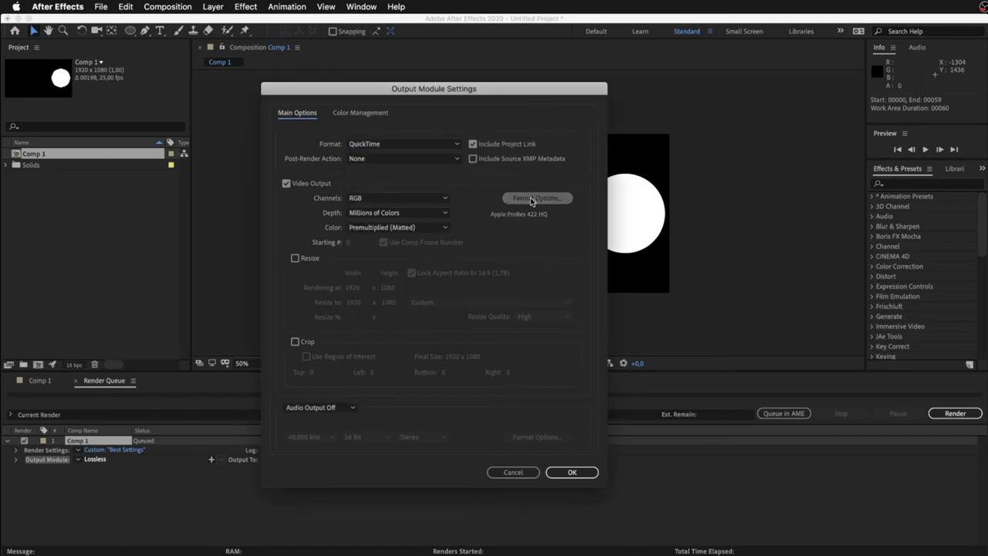
pyautogui.click(467, 171)
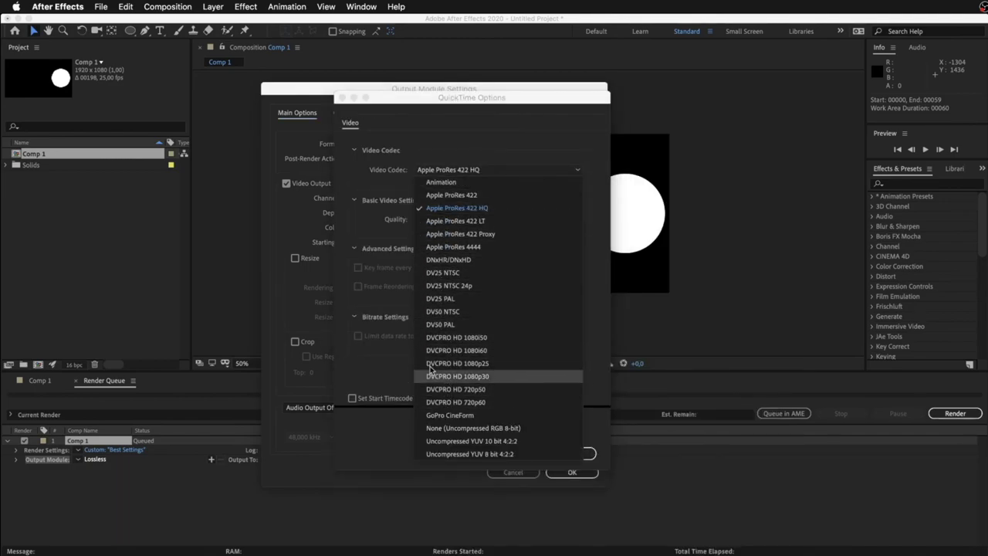
pyautogui.click(382, 325)
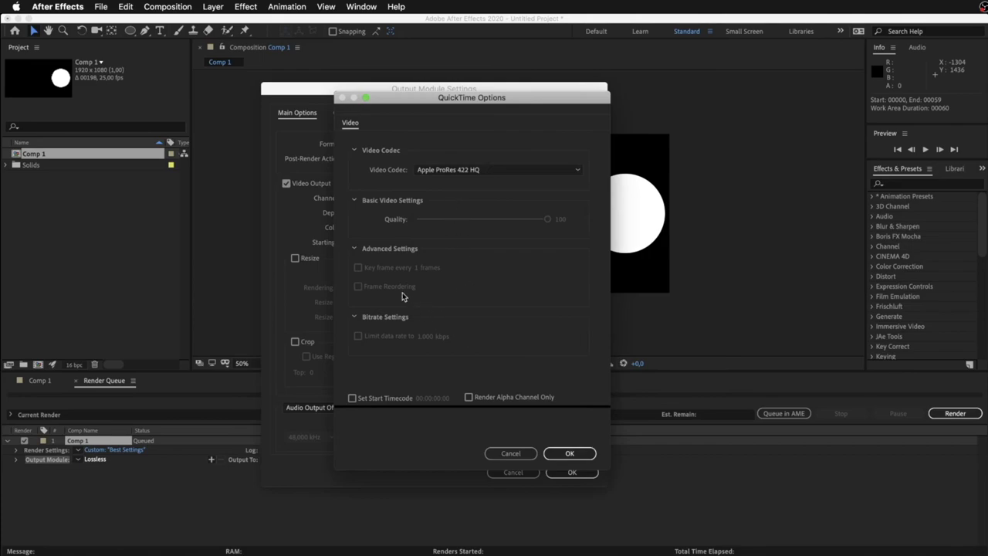
pyautogui.click(491, 170)
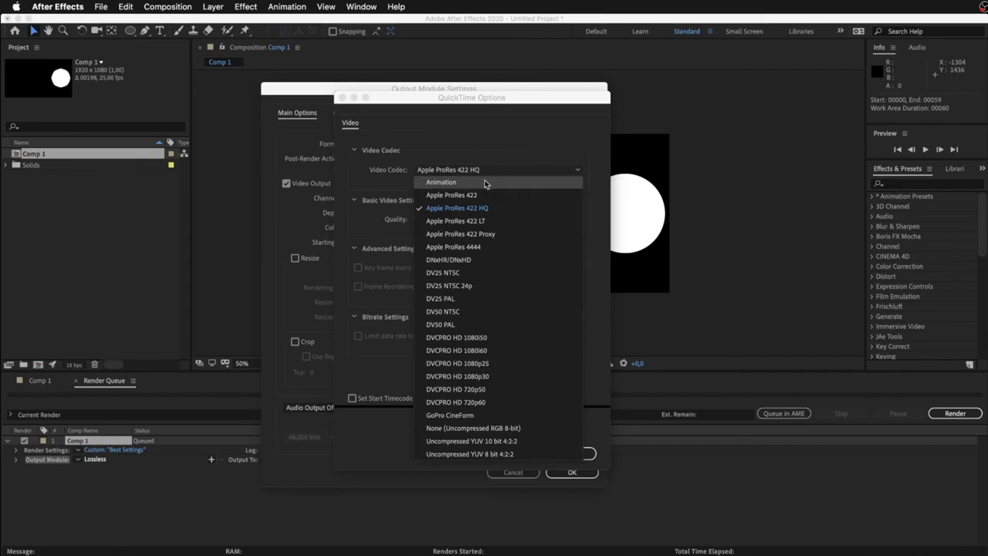
pyautogui.click(486, 183)
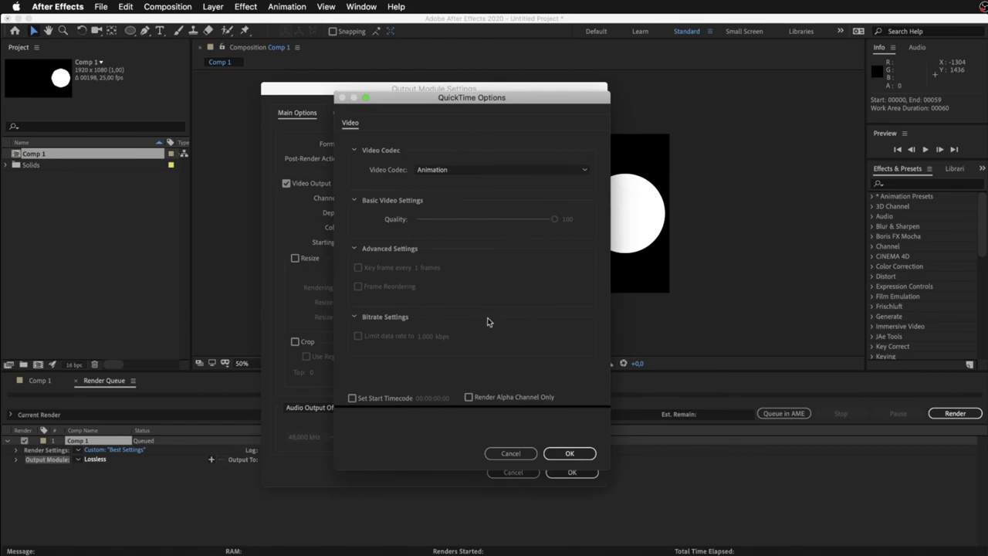
pyautogui.click(510, 454)
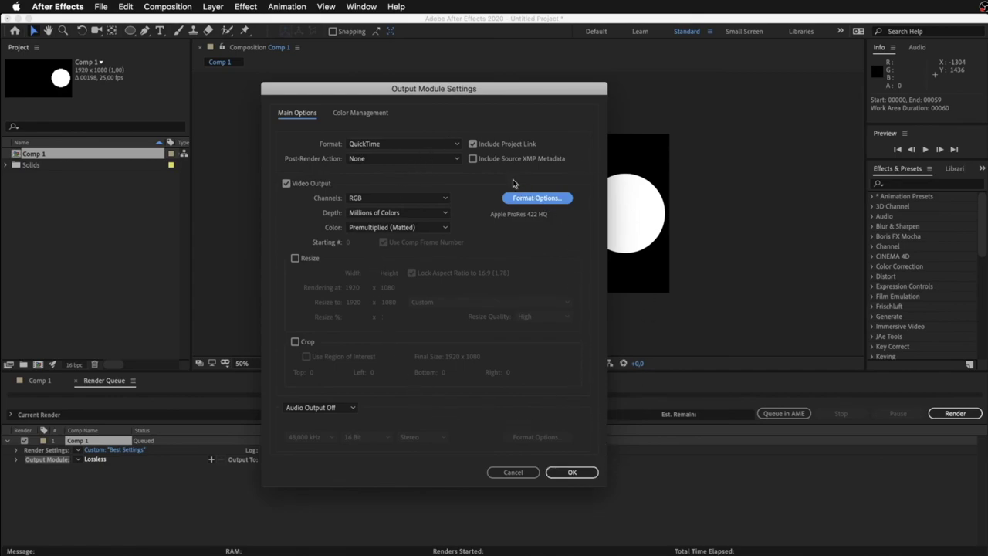
# Confirm the custom QuickTime output module and render Comp 1 to prova 1.mov
pyautogui.click(576, 473)
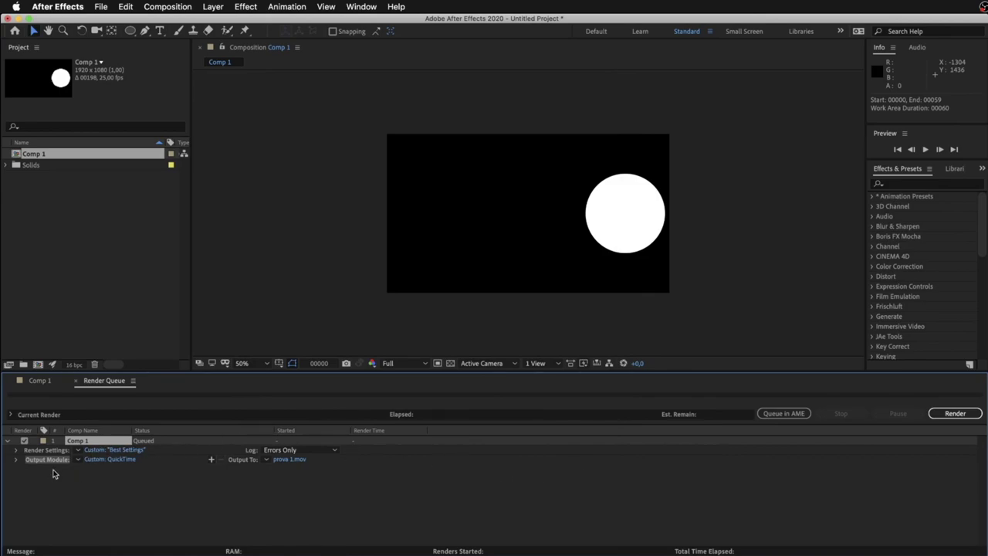
pyautogui.click(322, 518)
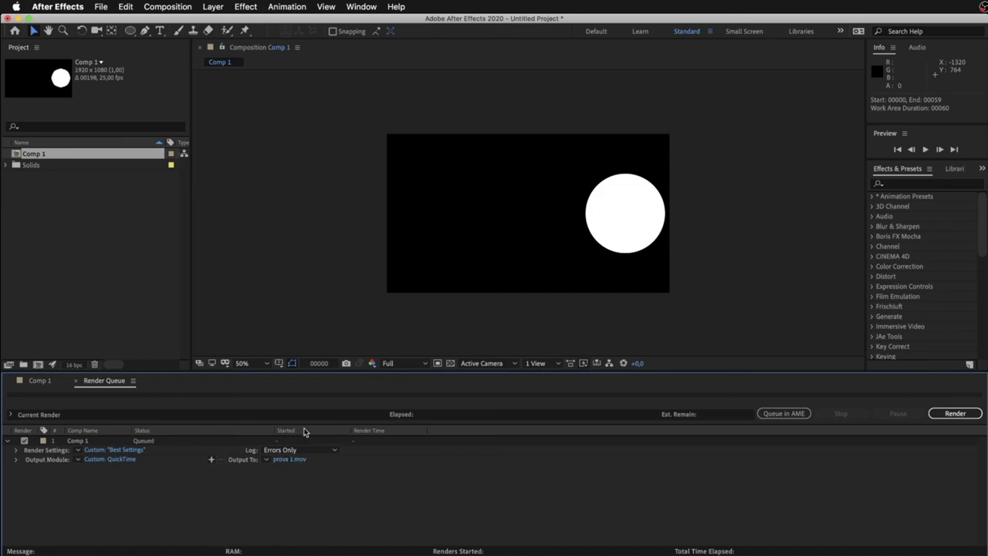
pyautogui.click(955, 414)
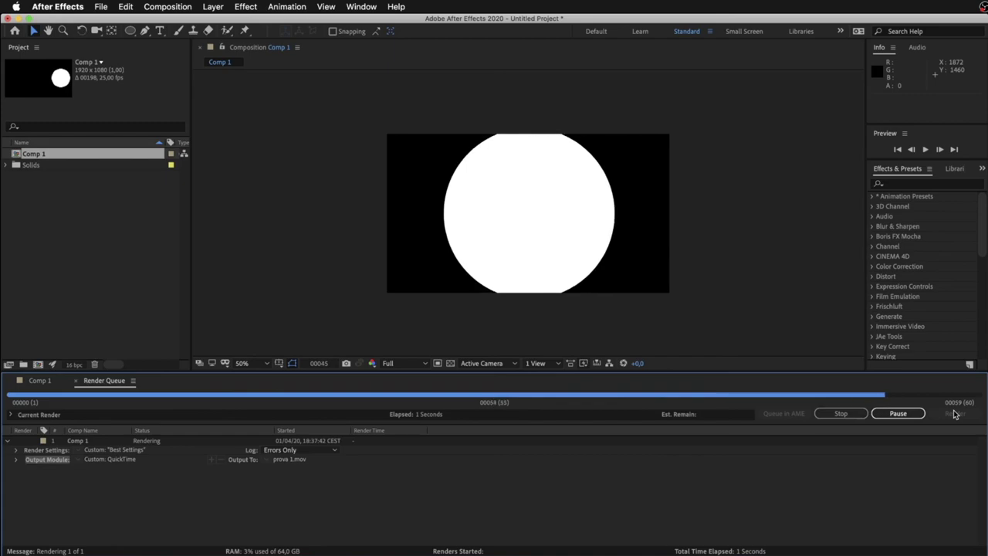